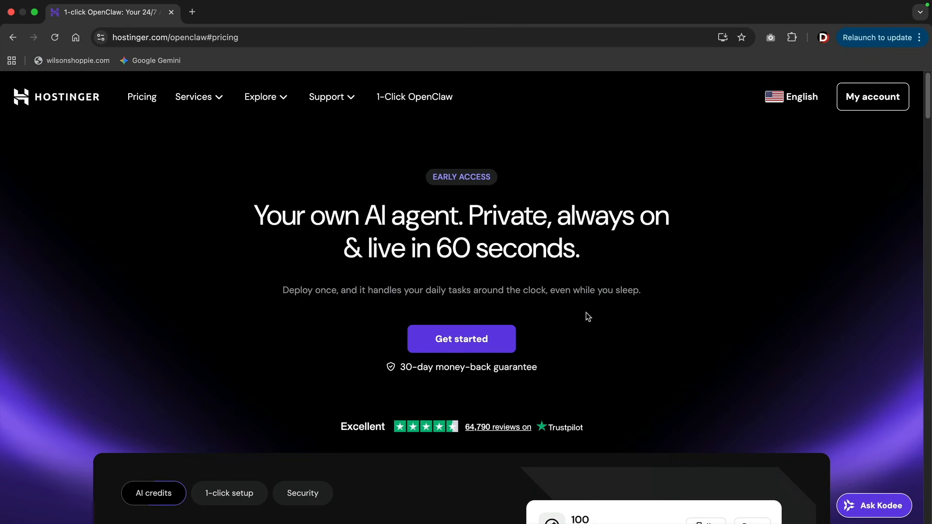
# - Choose the Managed OpenClaw plan from the pricing options
pyautogui.click(471, 346)
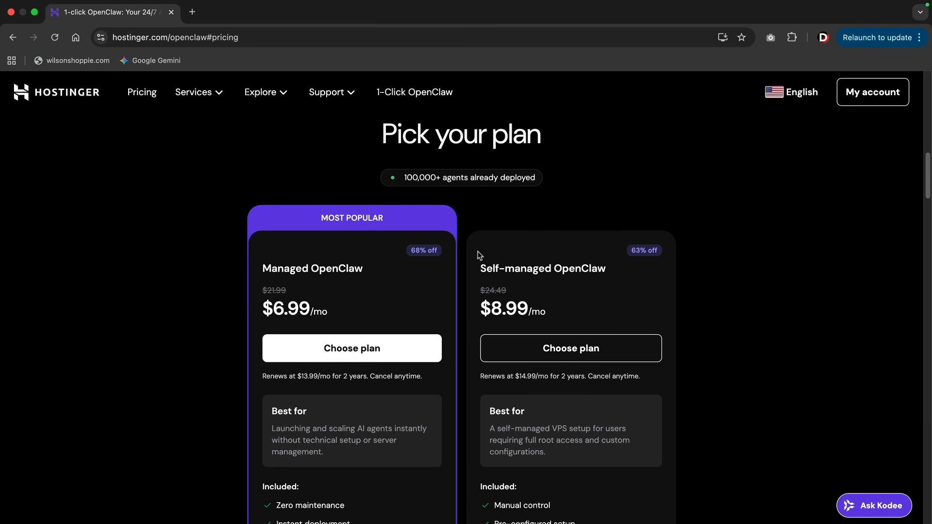
pyautogui.scroll(-2, 443, 277)
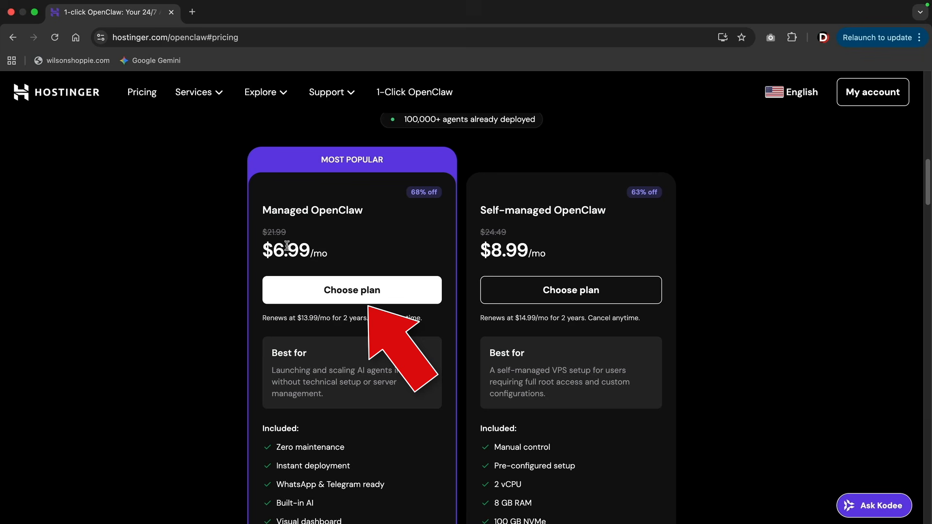
pyautogui.click(365, 291)
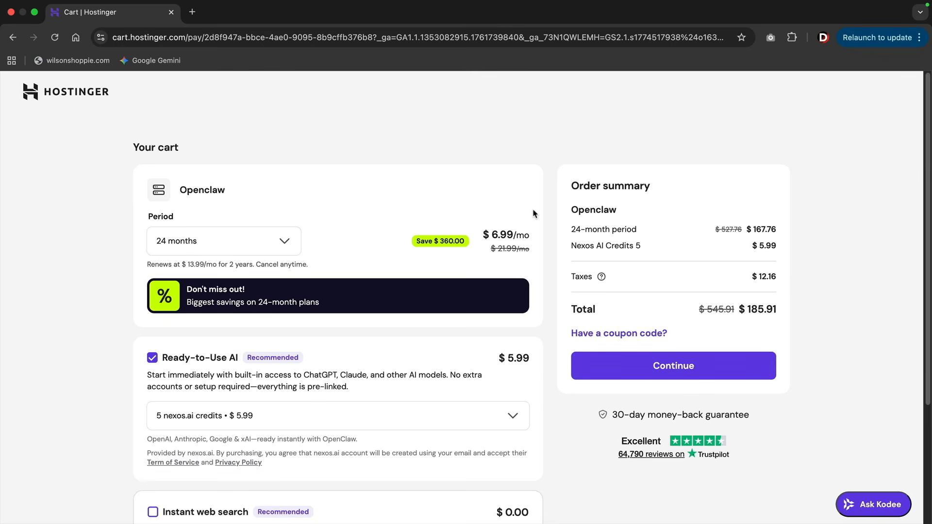
# - Set the OpenClaw cart period to 12 months and deselect the Ready-to-Use AI credits add-on
pyautogui.click(274, 246)
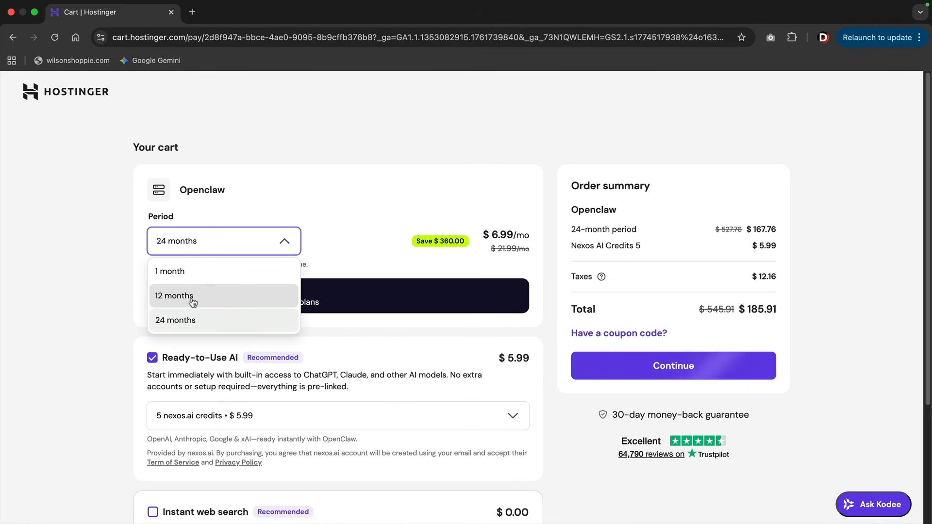
pyautogui.click(193, 301)
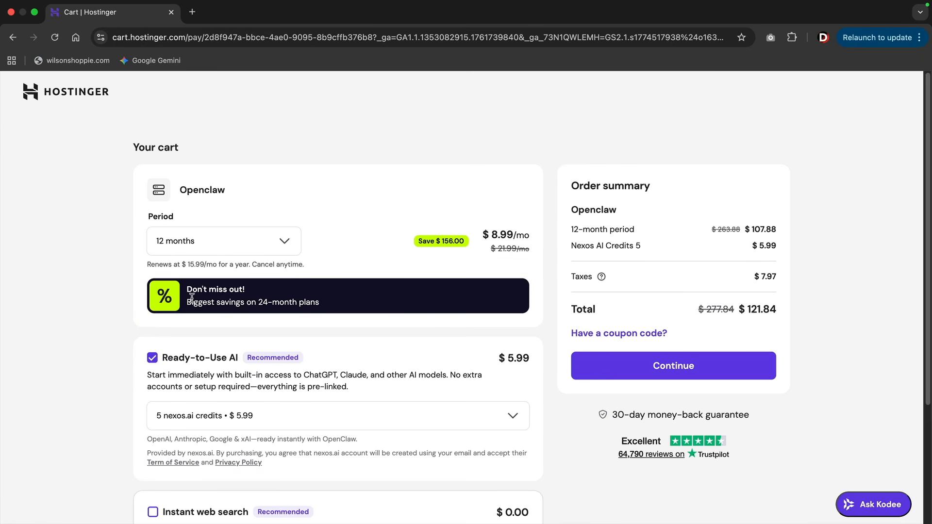
pyautogui.scroll(-2, 218, 318)
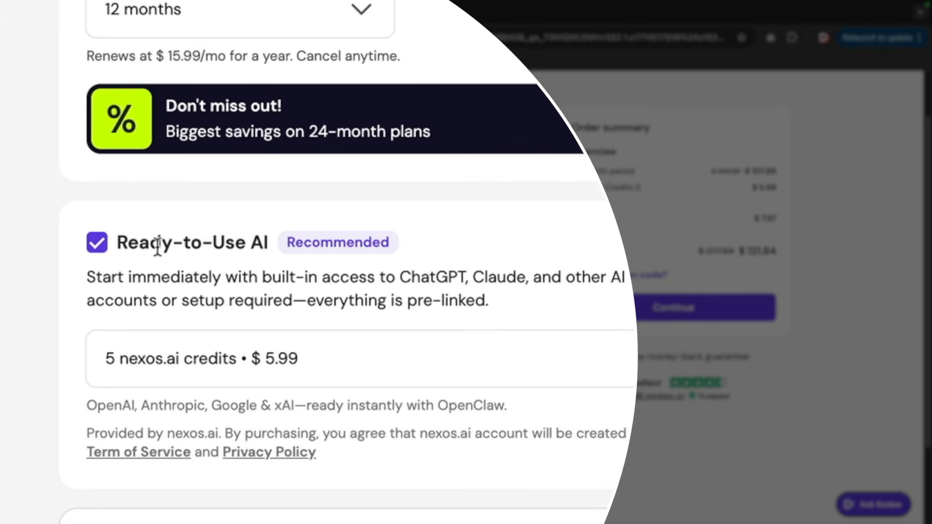
pyautogui.click(101, 245)
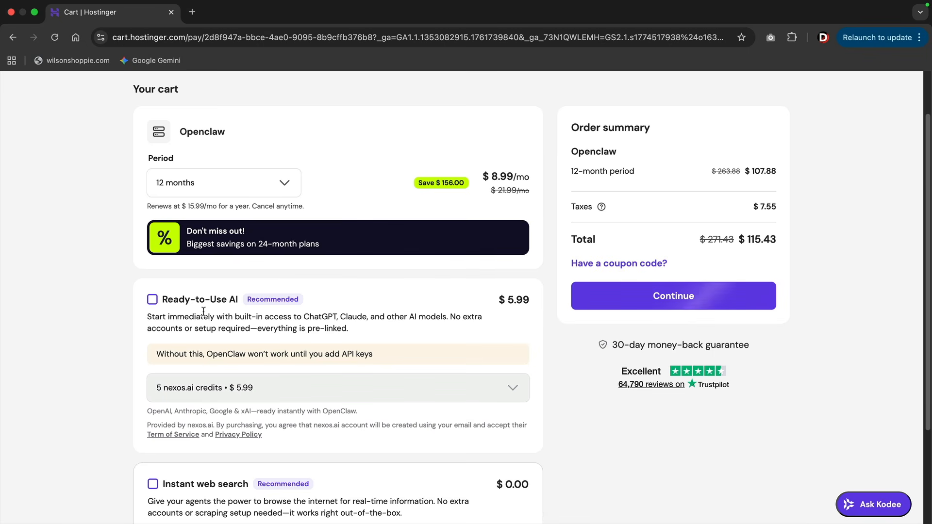
# - Apply the coupon code DARREL10 to the order
pyautogui.click(609, 266)
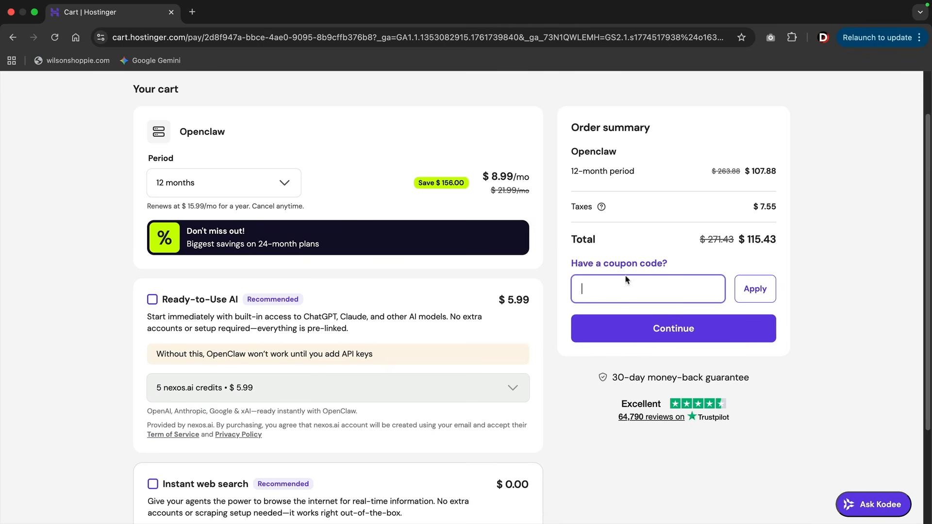
pyautogui.write('DARREL10')
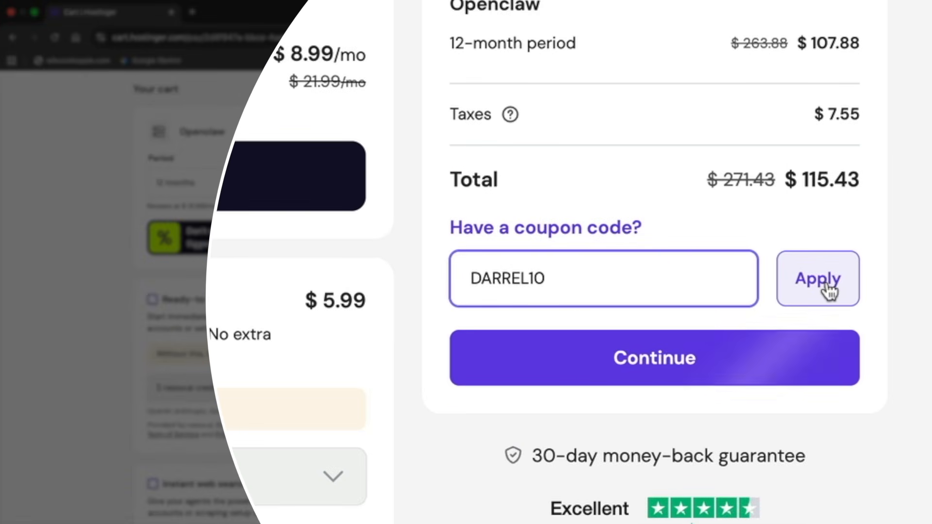
pyautogui.click(830, 287)
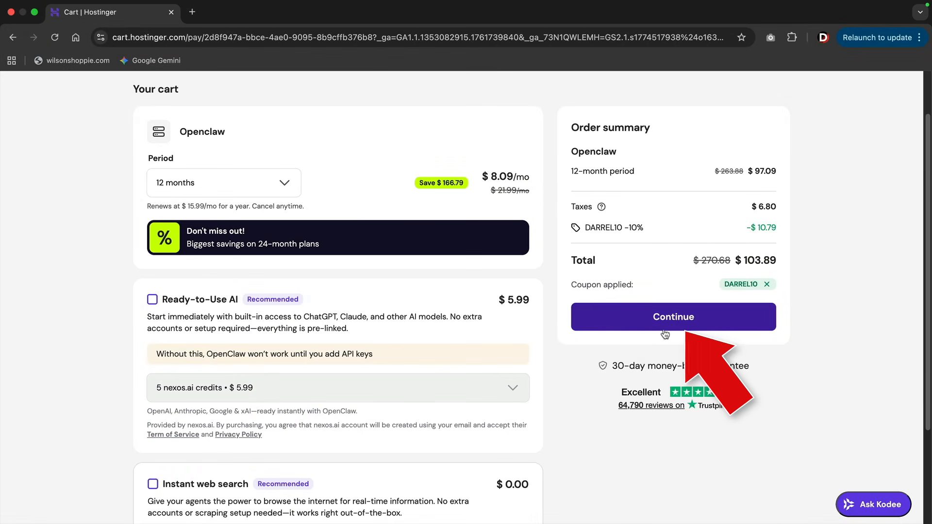
# - Proceed to checkout and submit the prefilled billing address
pyautogui.click(680, 324)
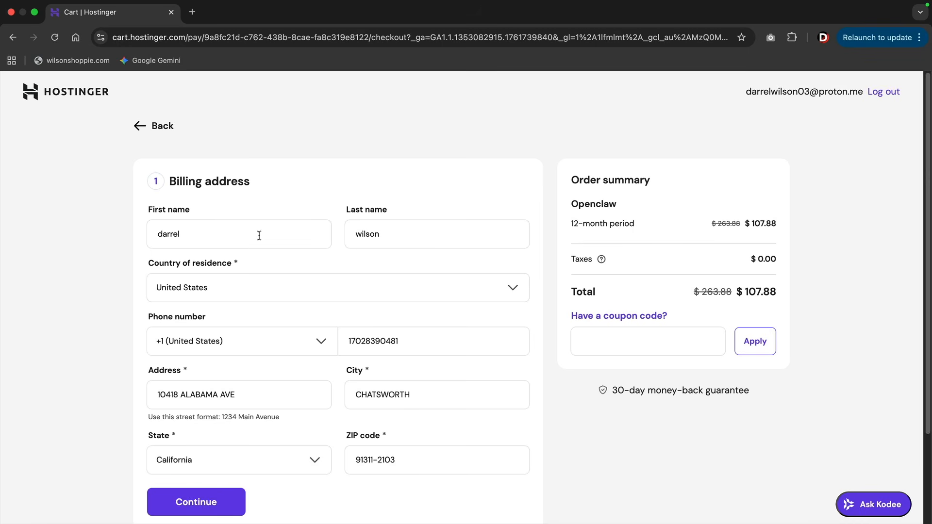
pyautogui.click(197, 503)
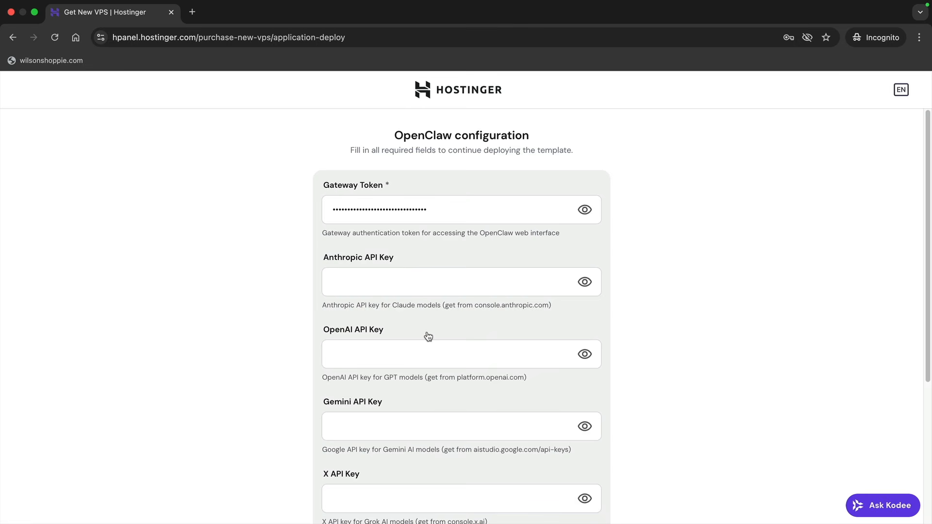
# - Switch to Google AI Studio and create a new API key named Openclaw API in the preselected project
pyautogui.scroll(-2, 646, 350)
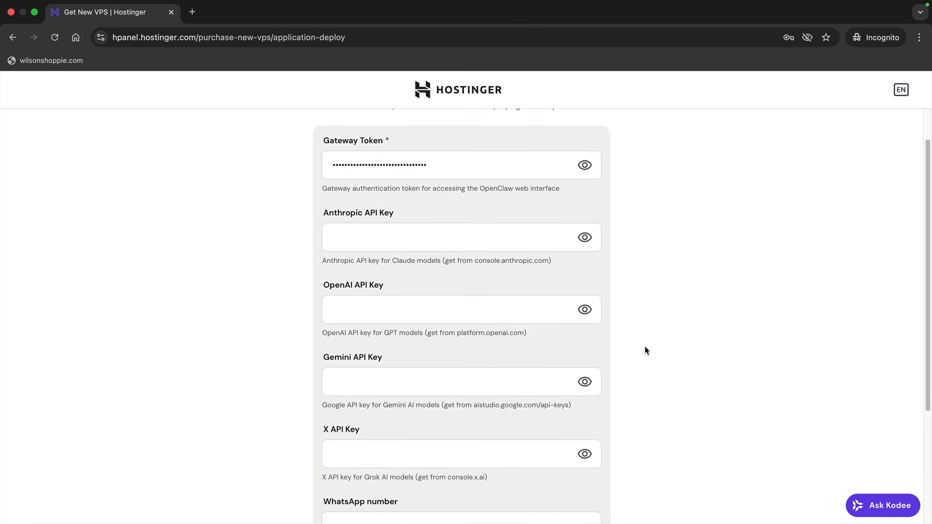
pyautogui.scroll(-1, 645, 350)
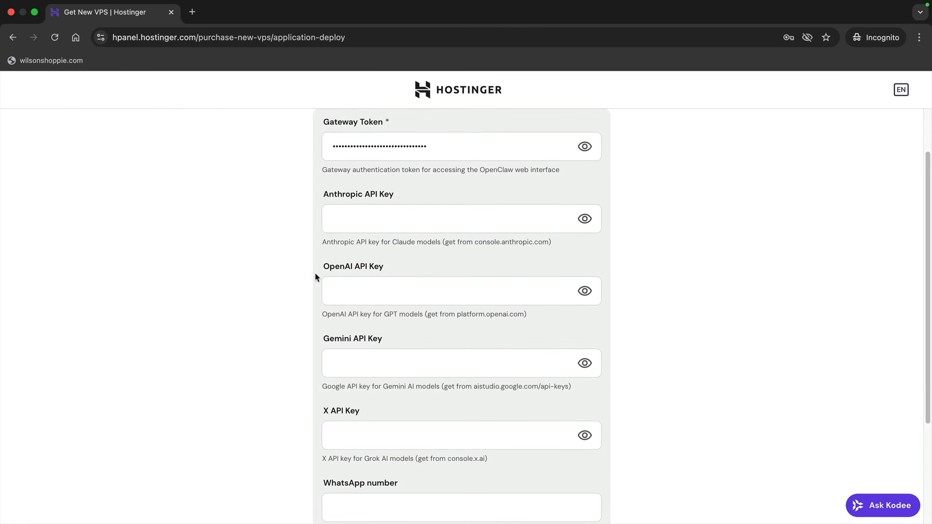
pyautogui.scroll(-1, 343, 276)
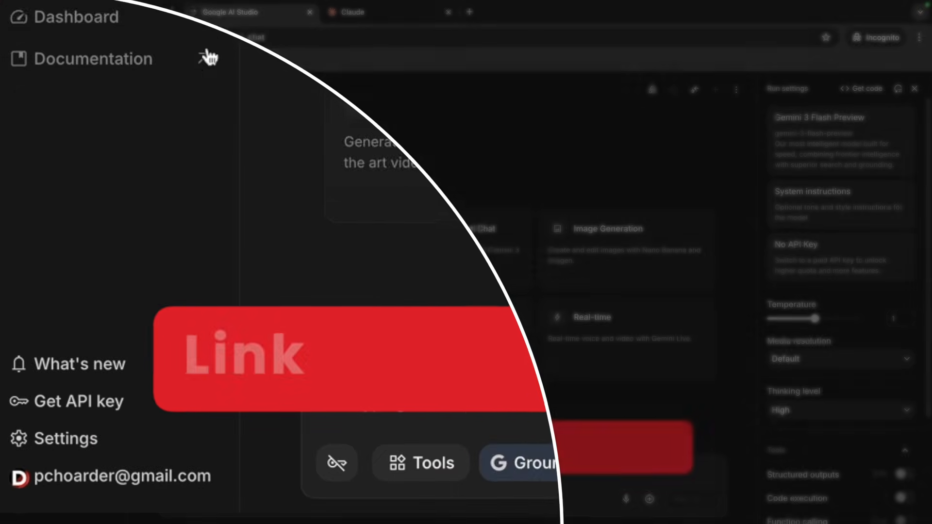
pyautogui.click(78, 412)
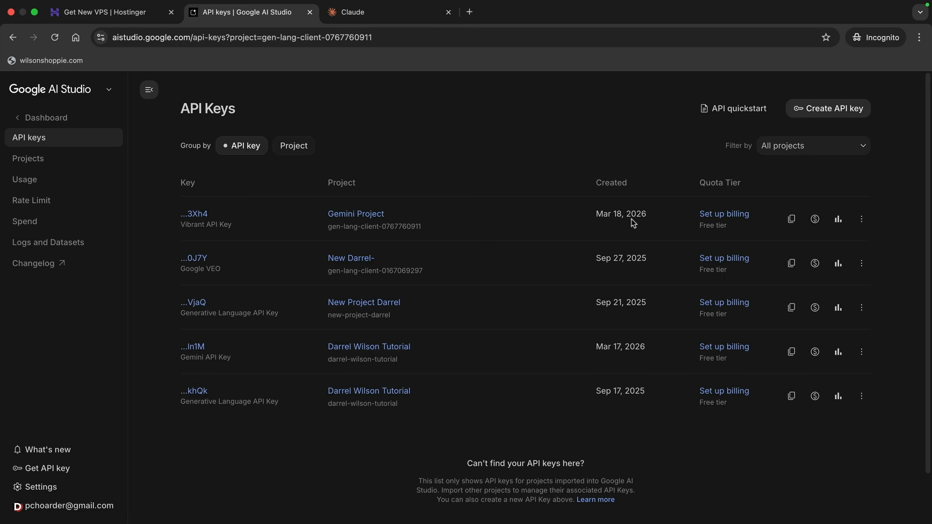
pyautogui.click(808, 109)
pyautogui.click(439, 276)
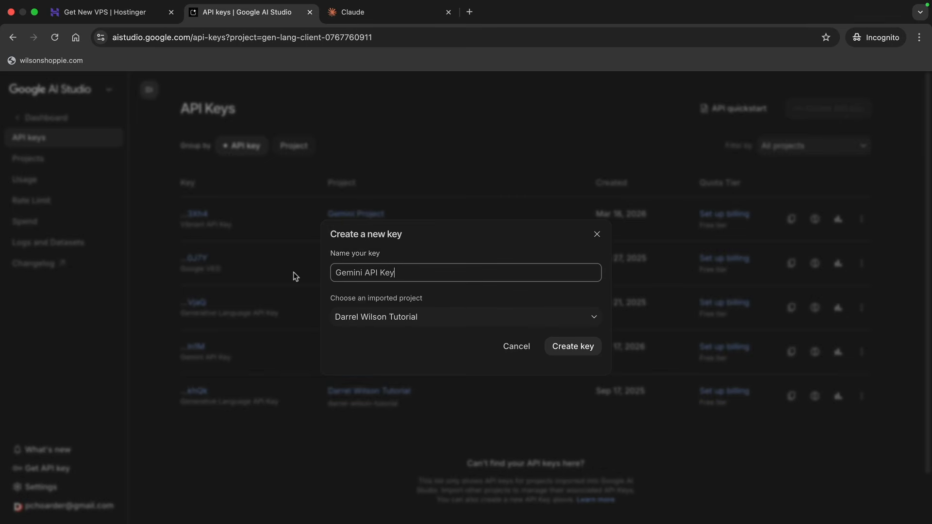
pyautogui.tripleClick(349, 271)
pyautogui.press('super+v')
pyautogui.click(571, 354)
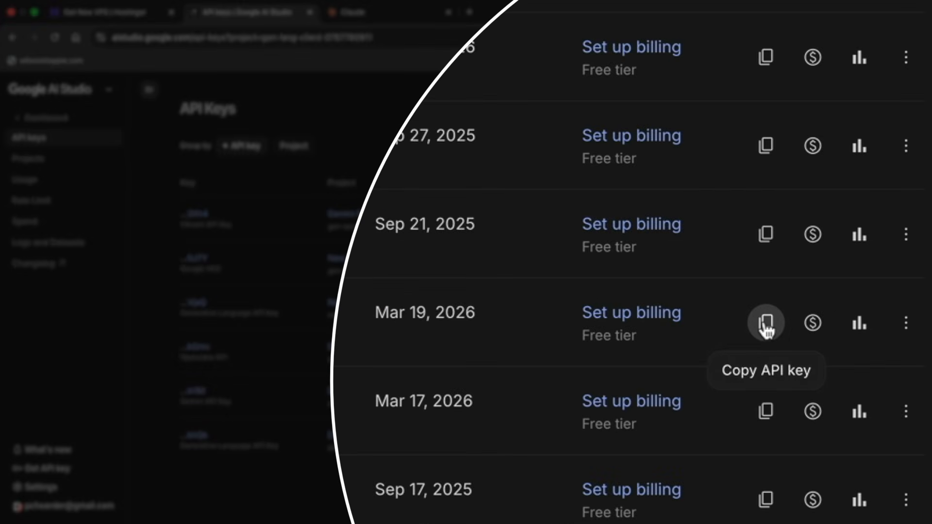
# - Copy the new Openclaw API key and paste it into the Gemini API Key field of Hostinger's OpenClaw configuration
pyautogui.click(767, 324)
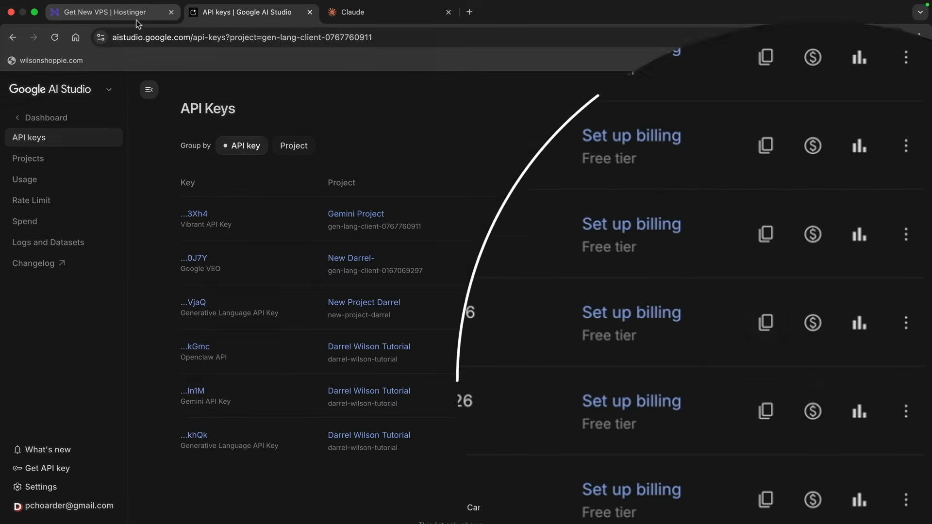
pyautogui.click(136, 15)
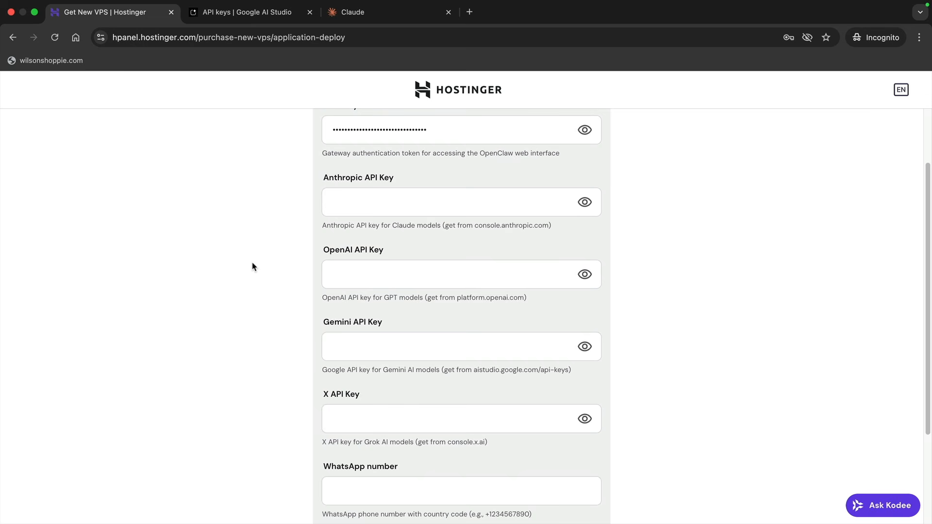
pyautogui.rightClick(343, 347)
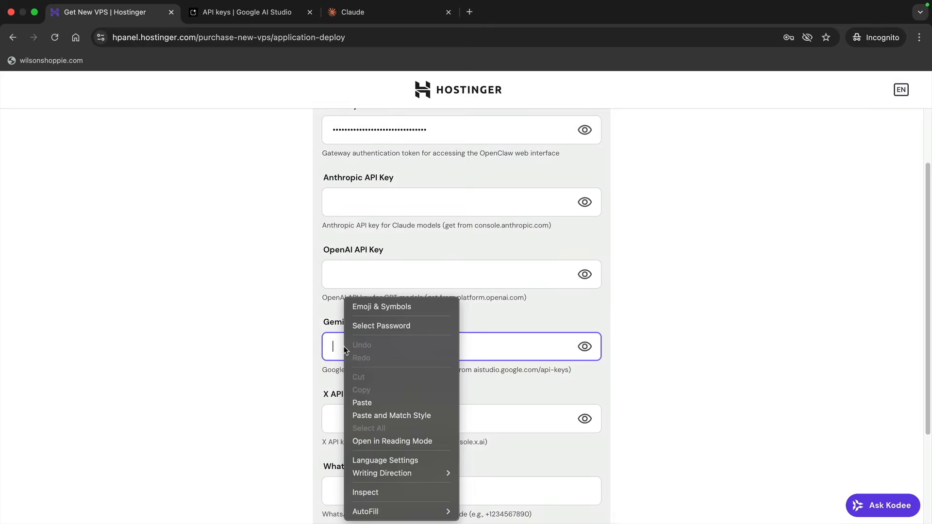
pyautogui.click(375, 401)
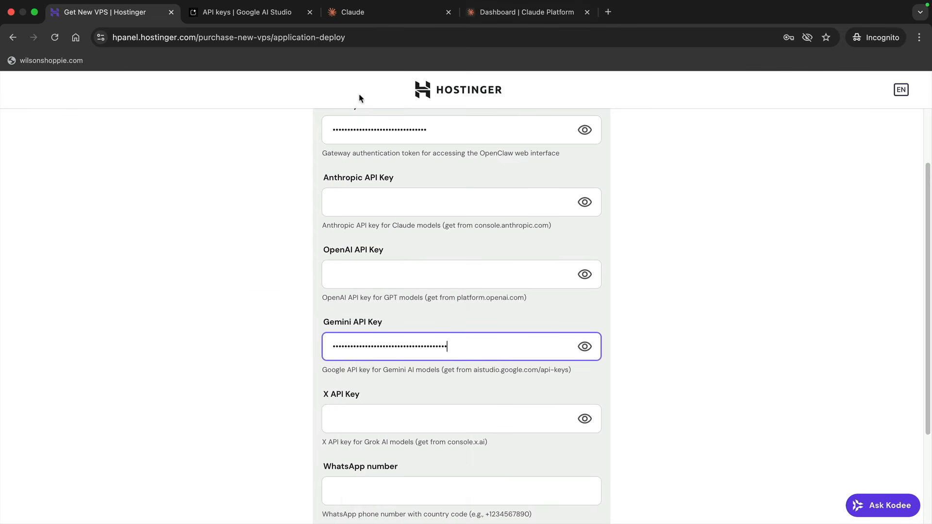
# - Switch to Claude, open its API Console, and go to the API keys page
pyautogui.click(369, 12)
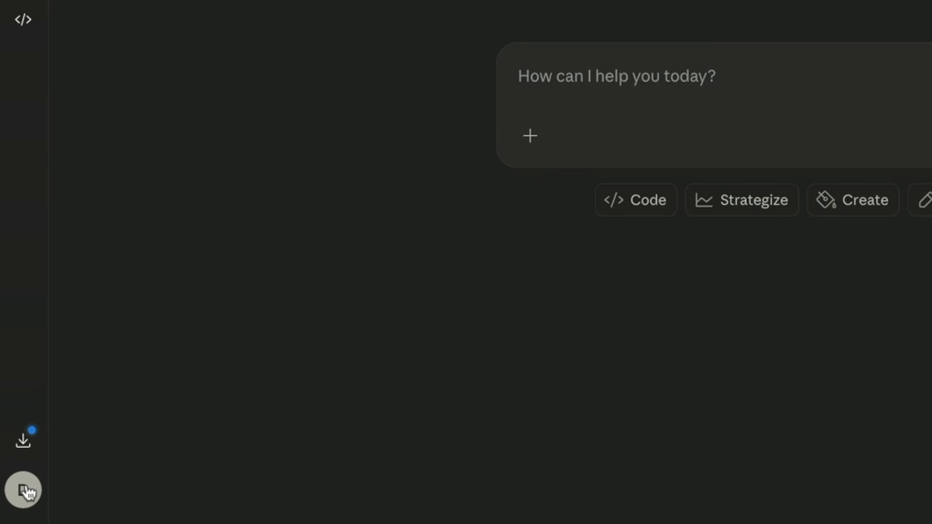
pyautogui.click(25, 491)
pyautogui.moveTo(88, 399)
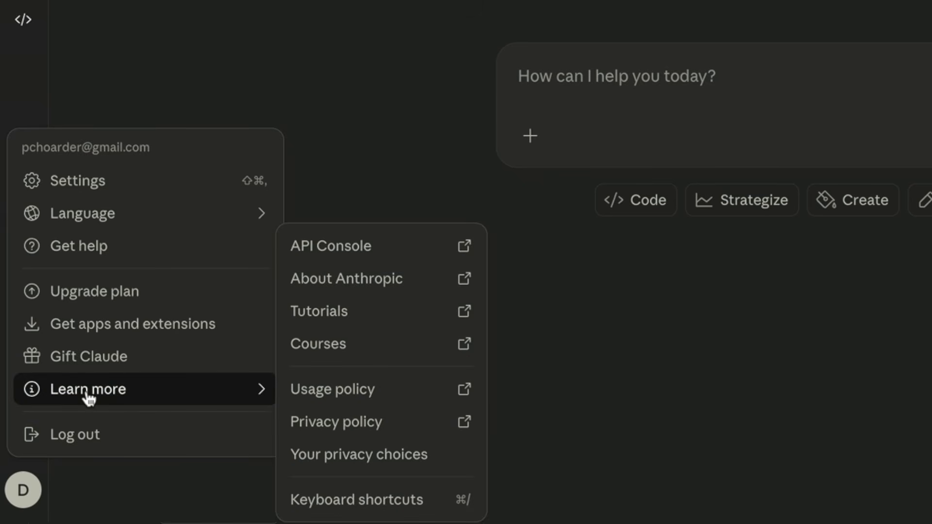
pyautogui.click(378, 245)
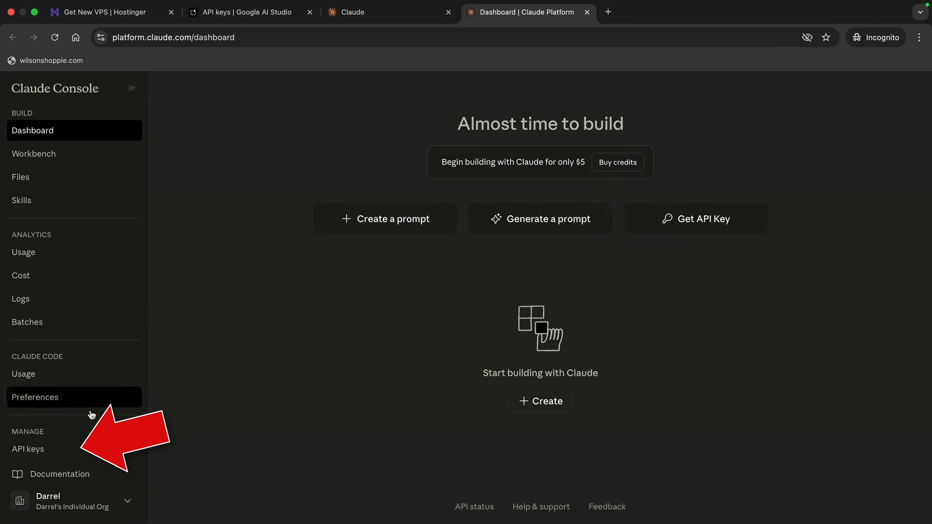
pyautogui.click(44, 453)
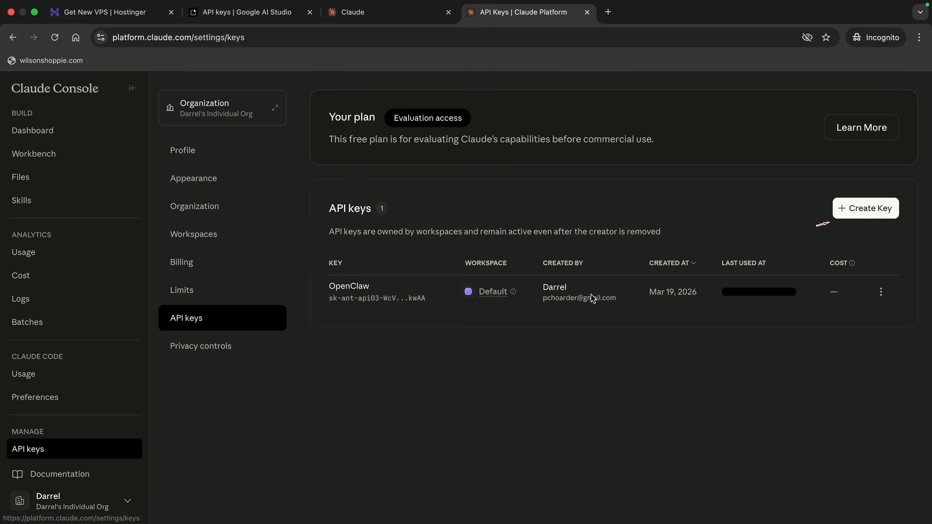
# - Create an API key named Openclaw in the Default workspace
pyautogui.click(859, 216)
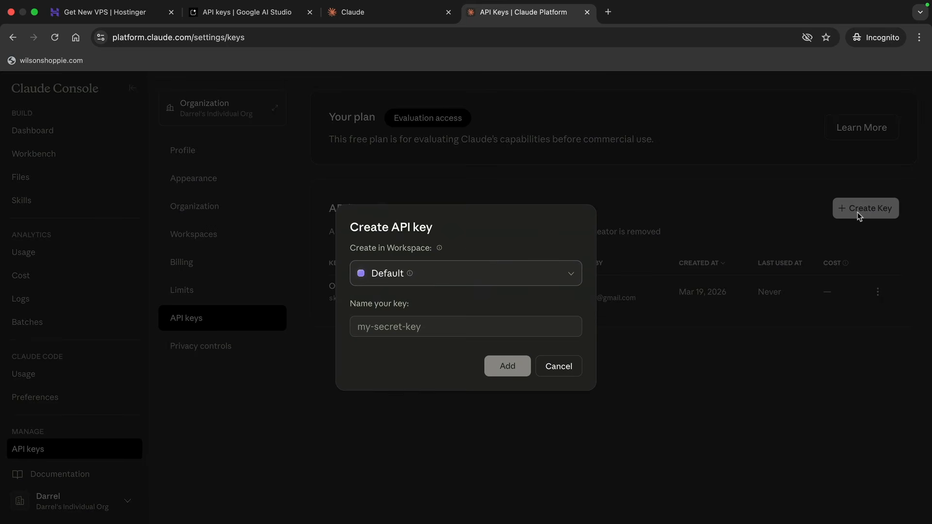
pyautogui.click(431, 326)
pyautogui.write('Openclaw')
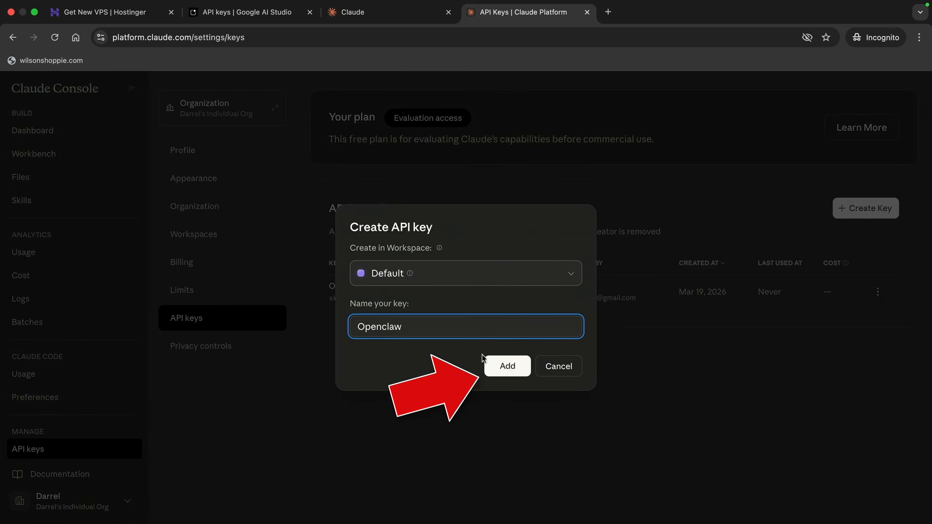
pyautogui.click(507, 366)
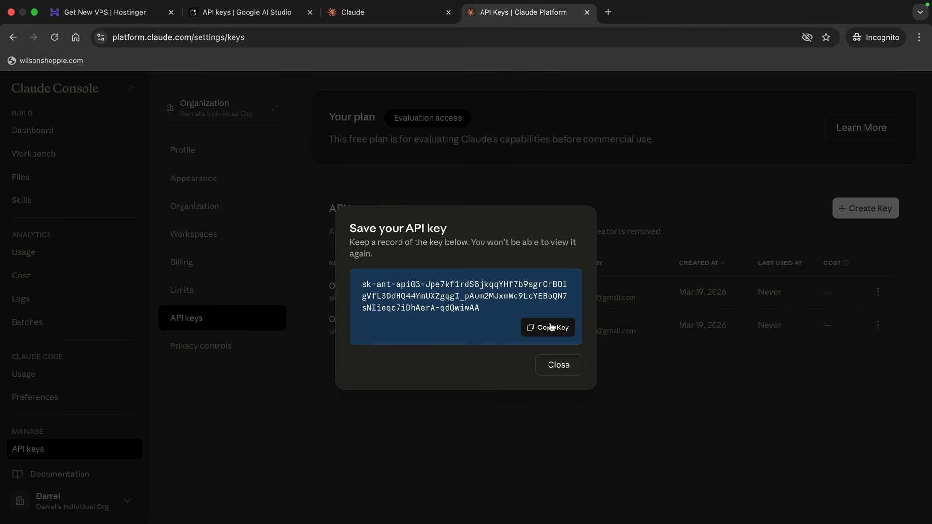
# - Copy the new Claude key and paste it into the Anthropic API Key field of Hostinger's OpenClaw configuration
pyautogui.click(554, 328)
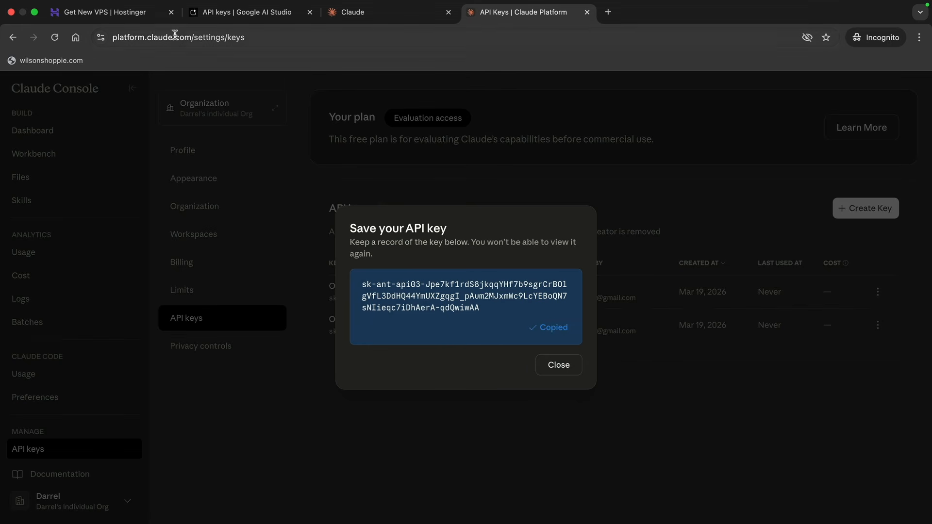
pyautogui.click(109, 17)
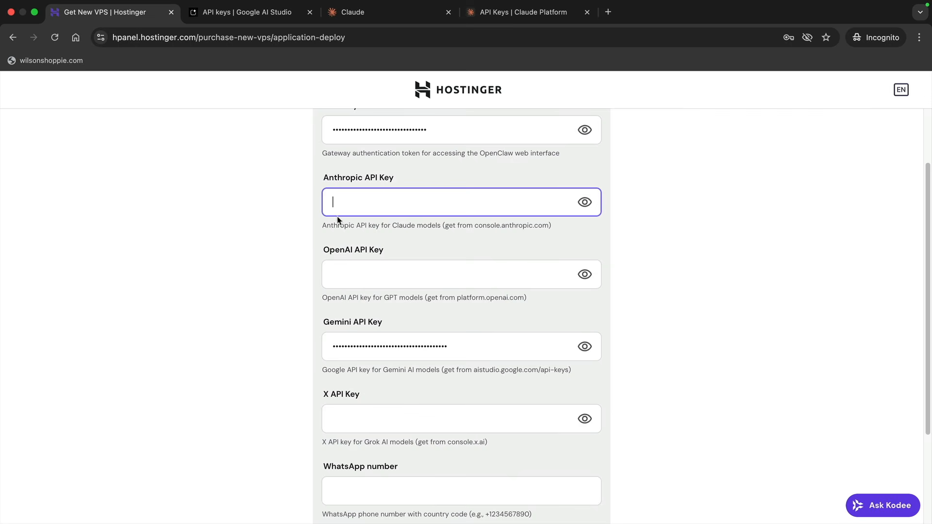
pyautogui.rightClick(346, 205)
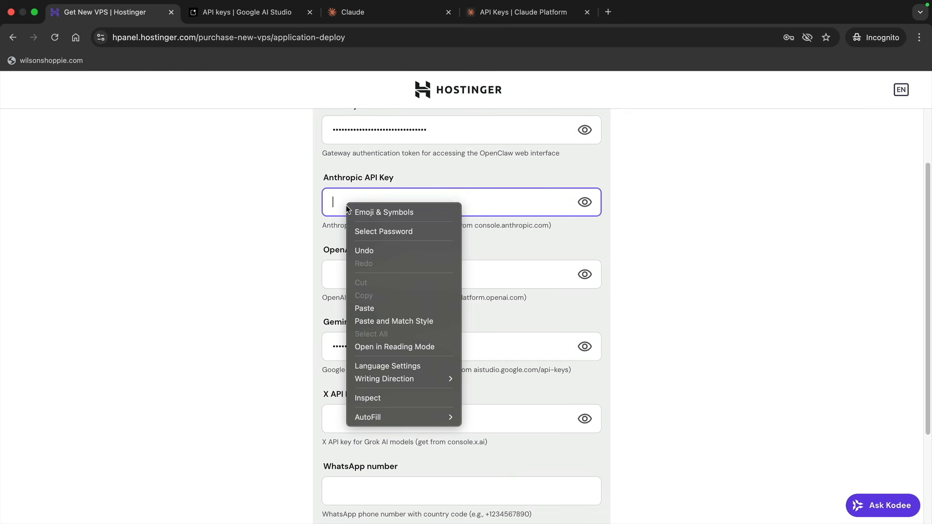
pyautogui.click(380, 308)
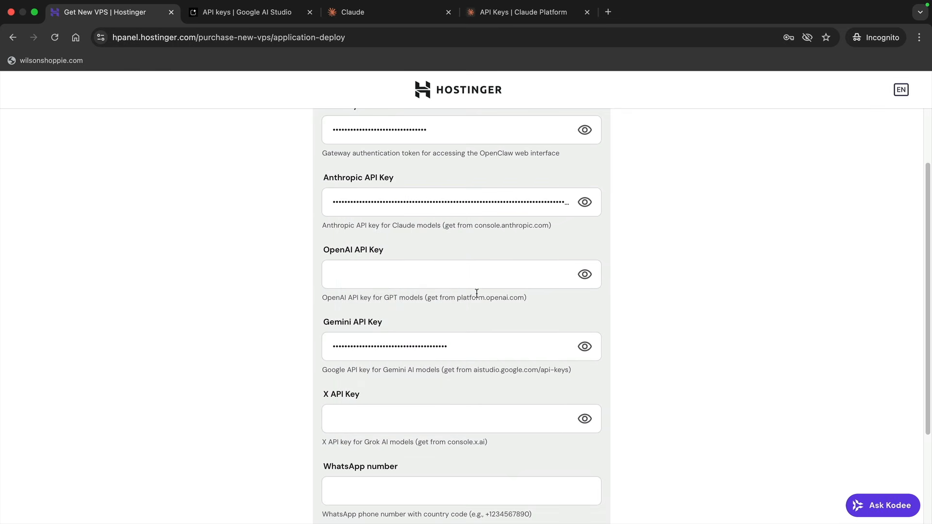
pyautogui.scroll(1, 569, 349)
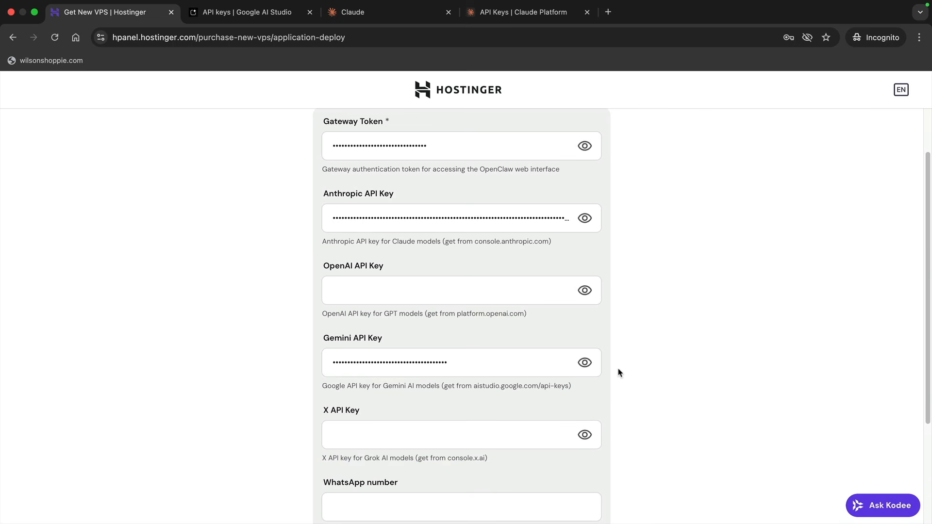
pyautogui.scroll(-5, 620, 372)
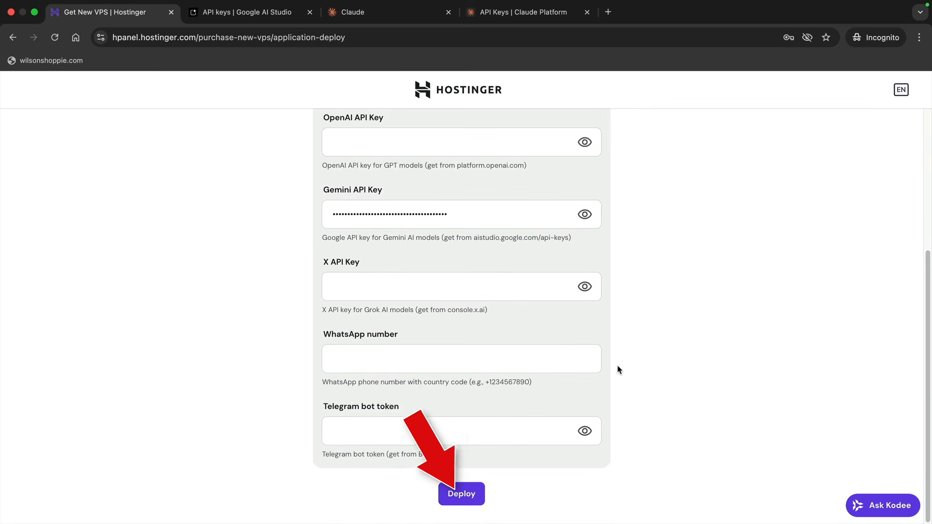
# - Deploy the configured OpenClaw application and open the running OpenClaw project from Docker Manager
pyautogui.click(461, 494)
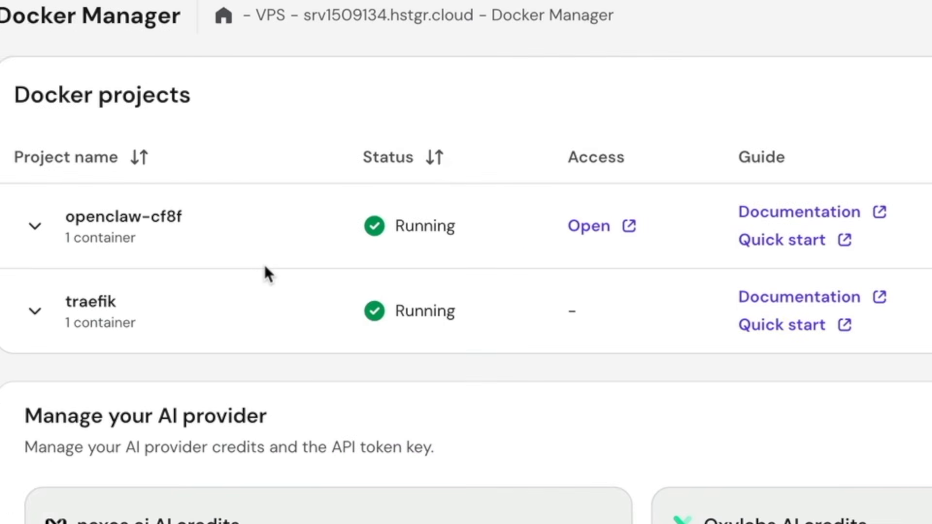
pyautogui.click(592, 235)
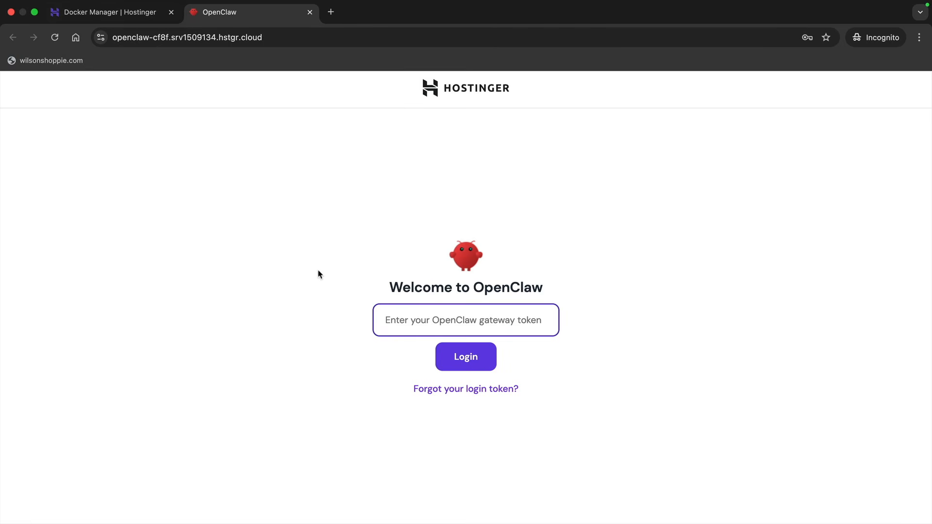
# - Copy the project's gateway token from Docker Manager and log in to OpenClaw by pasting it into the gateway token field
pyautogui.click(138, 17)
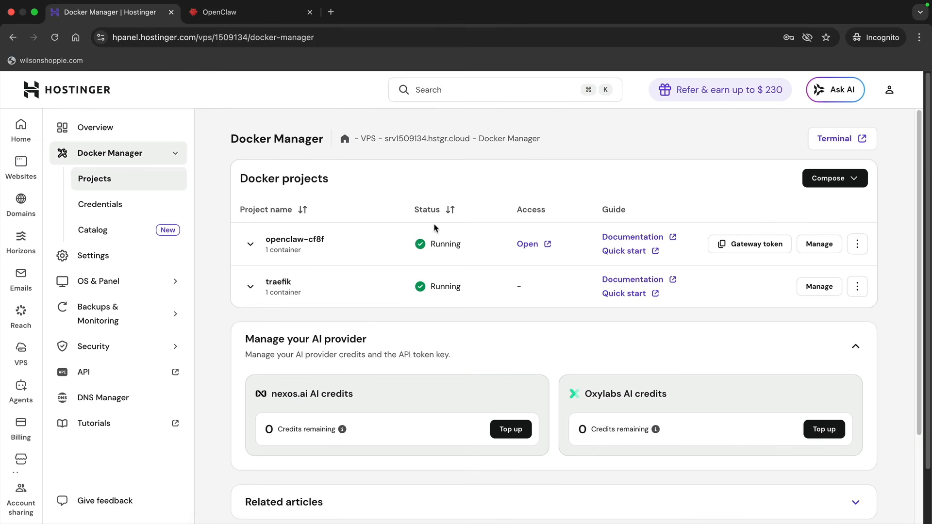
pyautogui.click(746, 254)
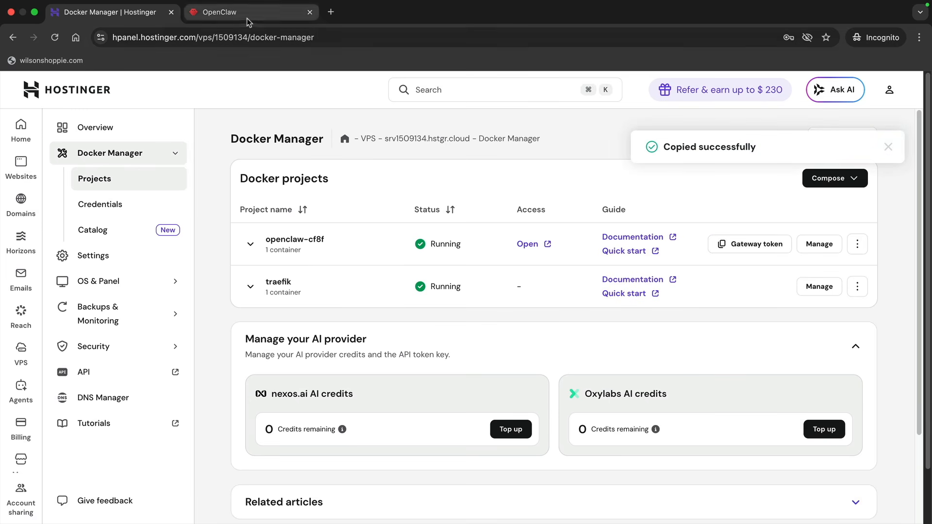
pyautogui.click(246, 19)
pyautogui.rightClick(416, 318)
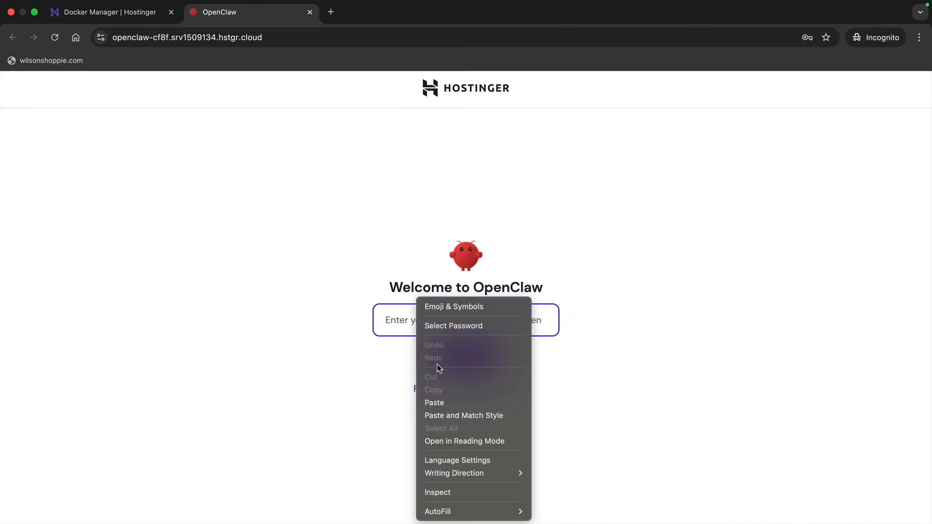
pyautogui.click(446, 402)
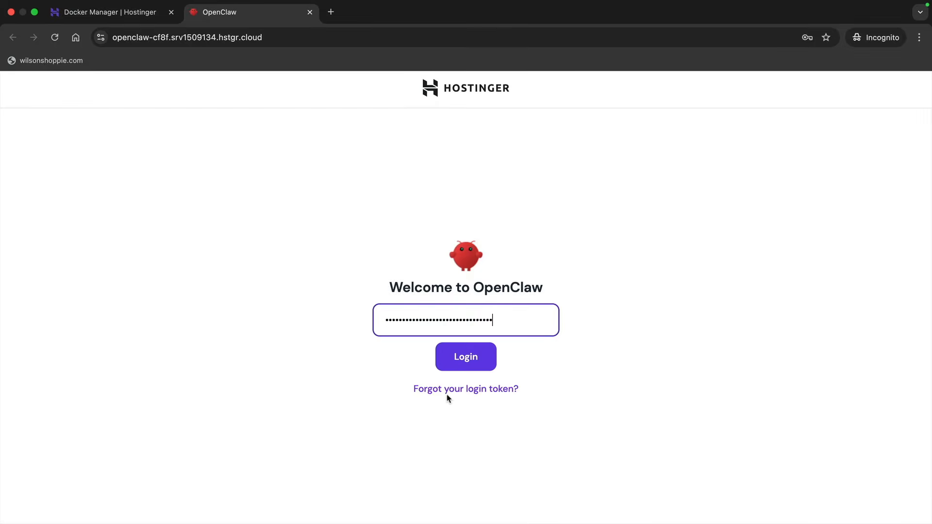
pyautogui.click(464, 359)
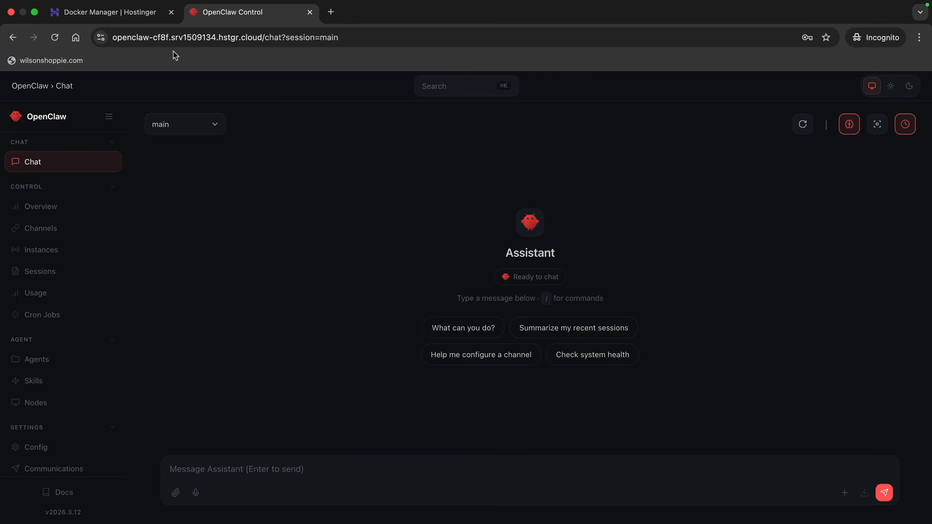
# - Return to Hostinger's Docker Manager and look over the additional actions available for the OpenClaw project
pyautogui.click(138, 17)
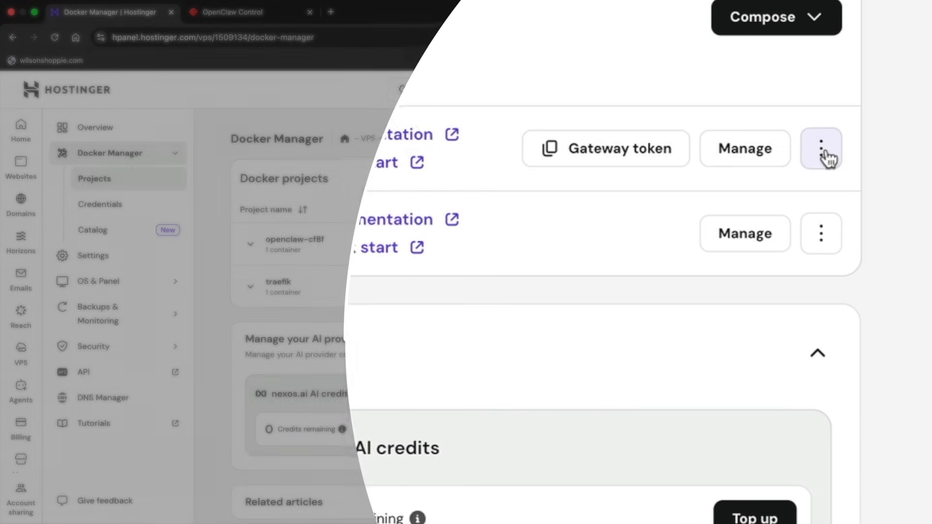
pyautogui.click(858, 244)
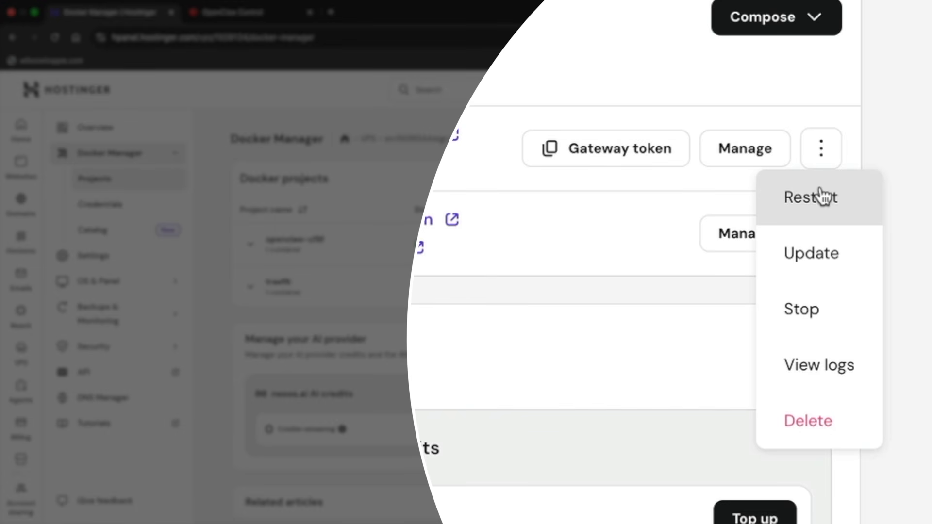
pyautogui.click(750, 76)
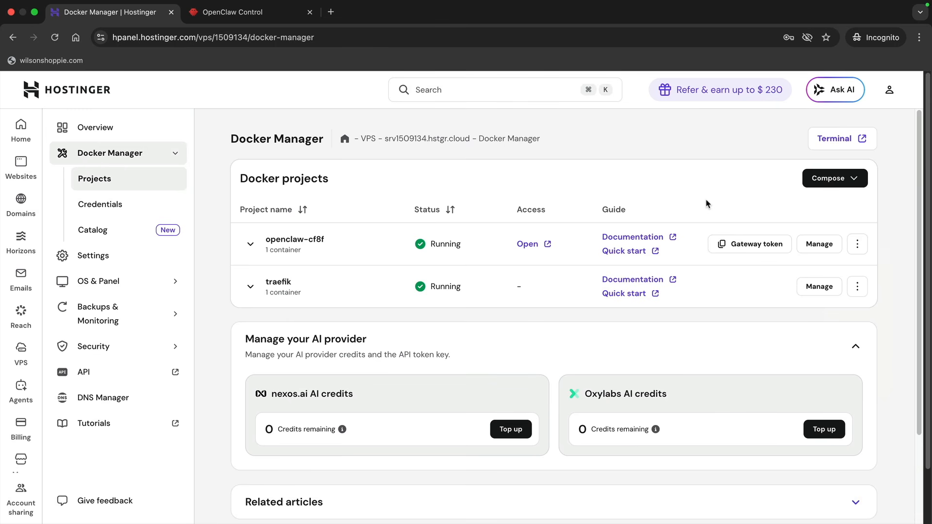
# - In OpenClaw's Agents settings, set the main agent's primary model to Gemini 3.1 Pro Preview and save the configuration
pyautogui.hotkey('ctrl', 'Tab')
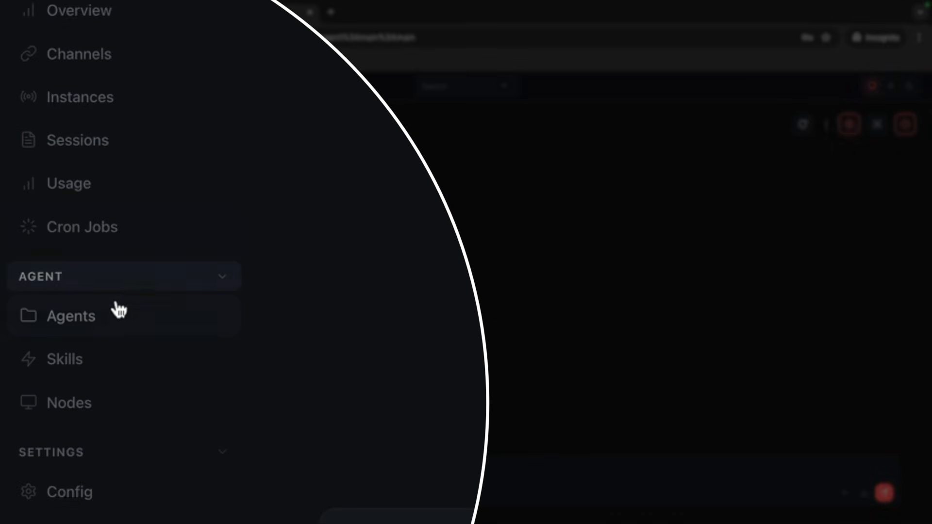
pyautogui.click(96, 325)
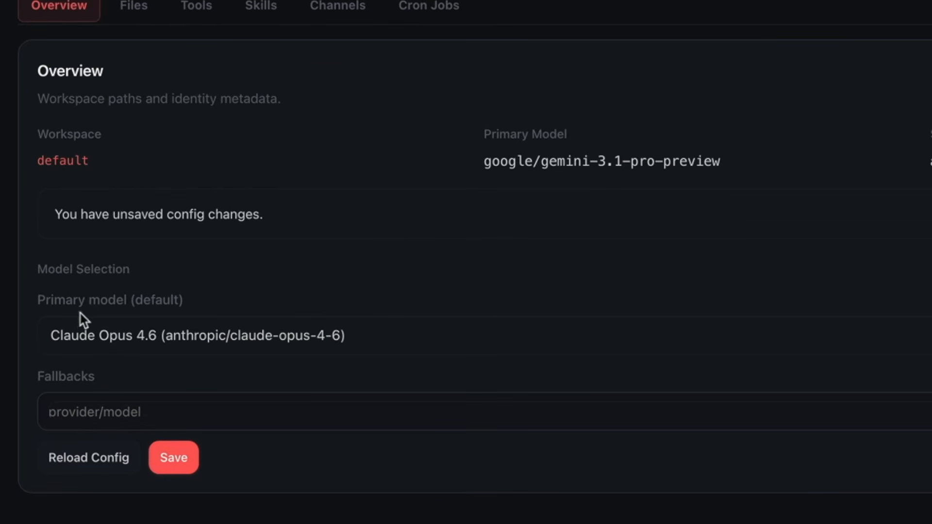
pyautogui.click(193, 338)
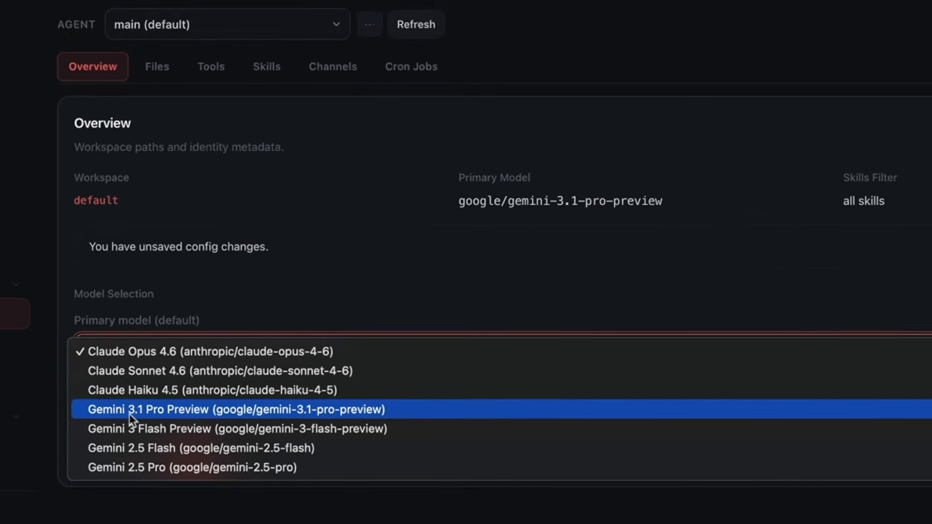
pyautogui.click(130, 411)
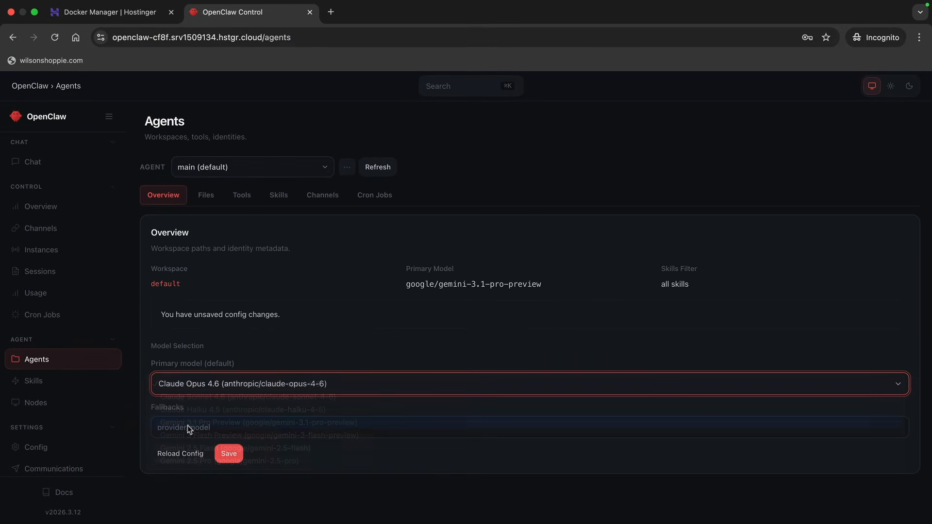
pyautogui.click(231, 455)
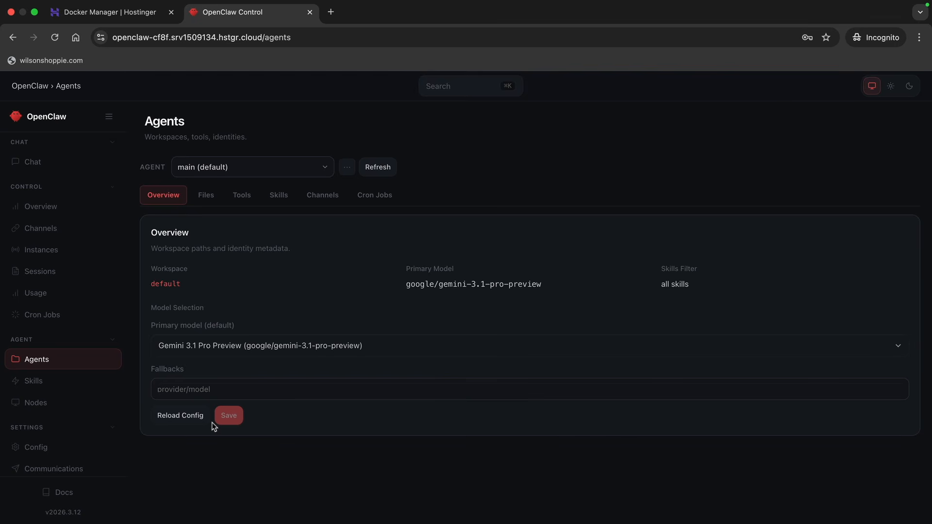
# - Send the assistant the chat message "Hello! Im new to openclaw. How are you?"
pyautogui.click(33, 162)
pyautogui.click(239, 465)
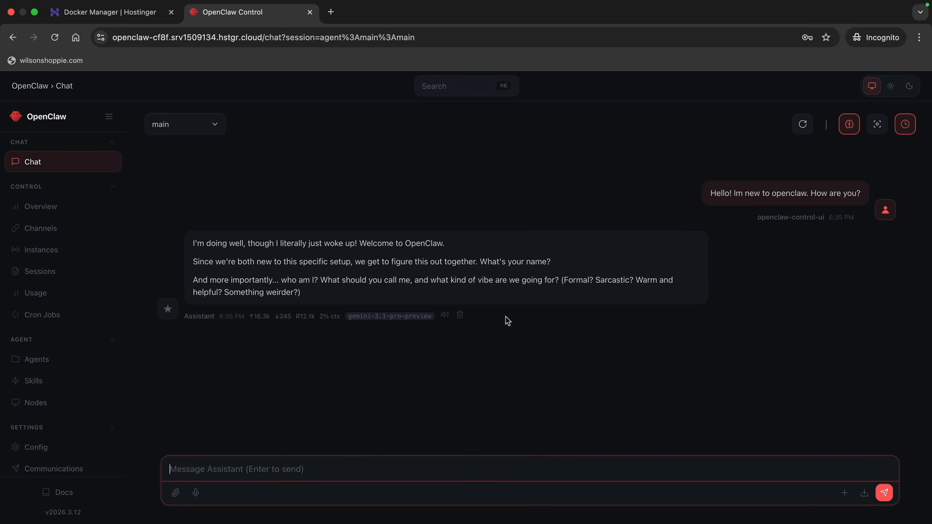
pyautogui.click(404, 374)
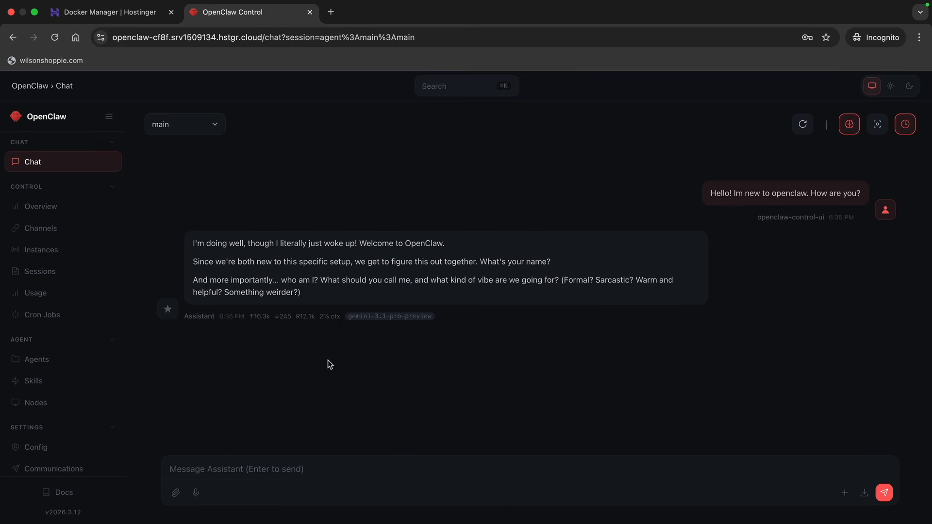
# - Review the primary models available for the main agent without changing the selection
pyautogui.click(60, 360)
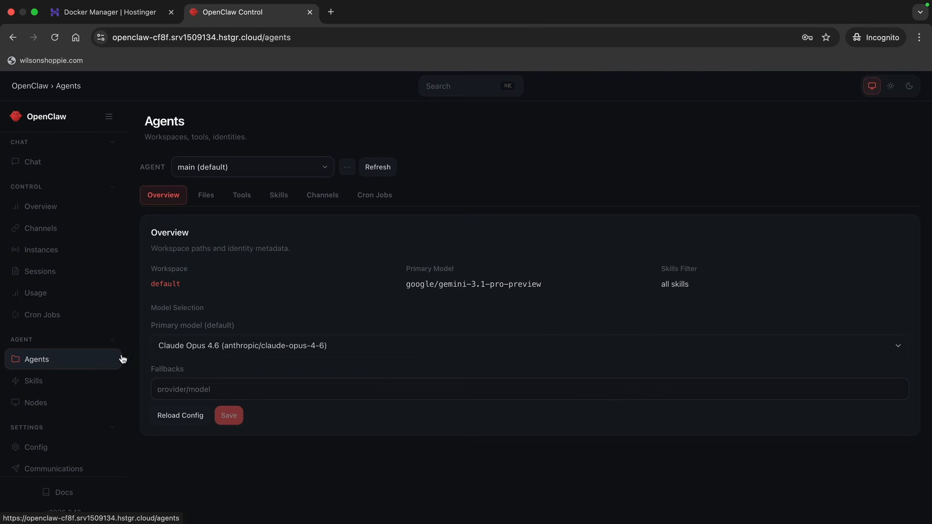
pyautogui.click(212, 345)
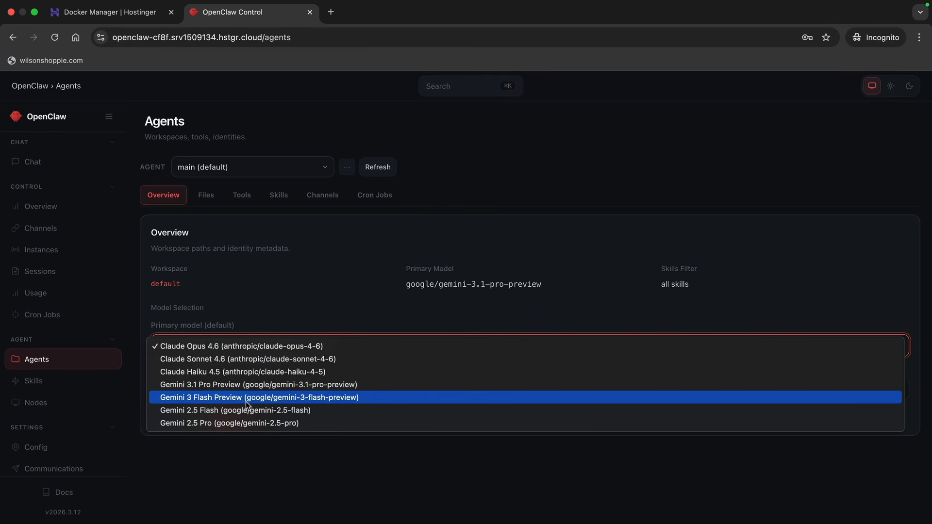
pyautogui.click(249, 469)
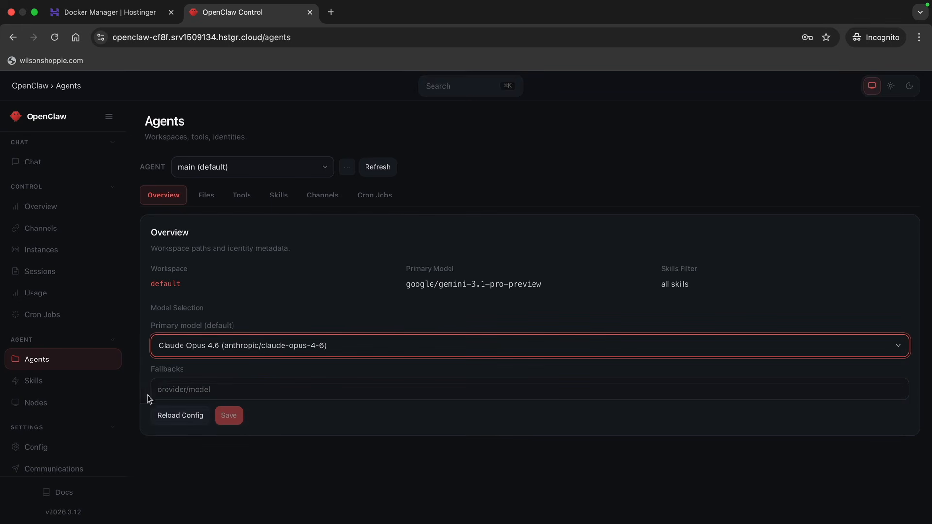
# - Go back to the chat and send the assistant the message "lets setup telegram"
pyautogui.click(89, 161)
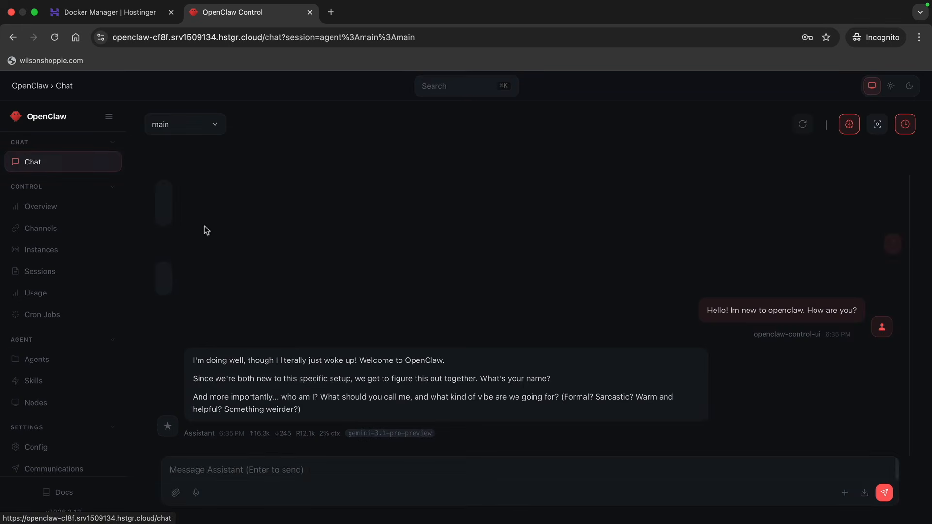
pyautogui.click(258, 467)
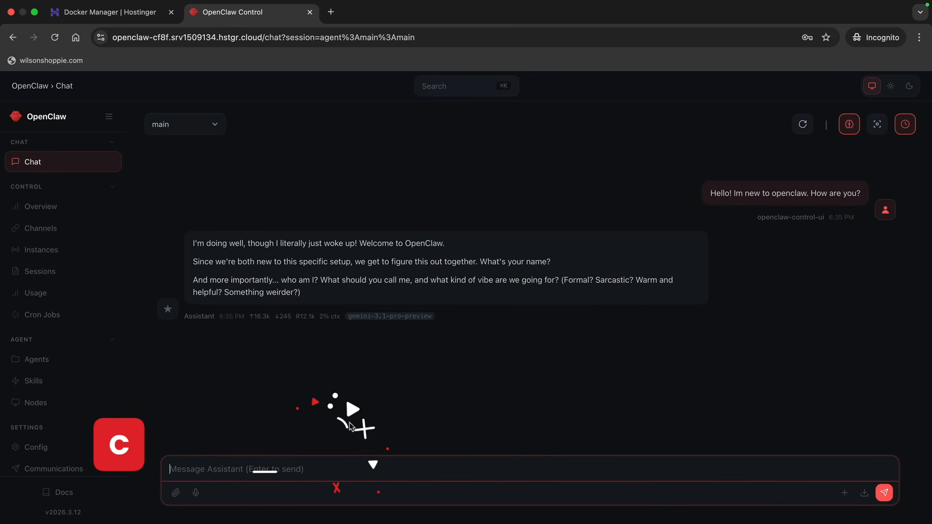
pyautogui.write('lets se')
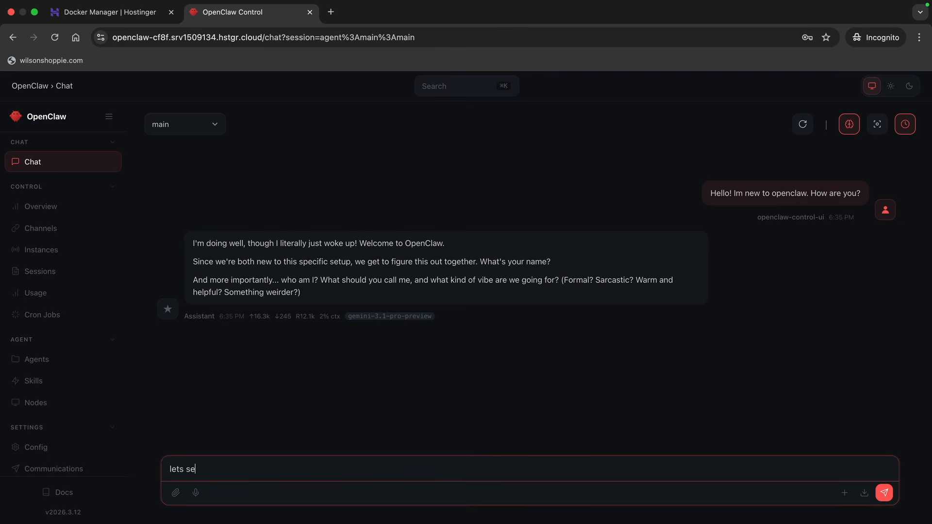
pyautogui.write('tup telegram')
pyautogui.press('Return')
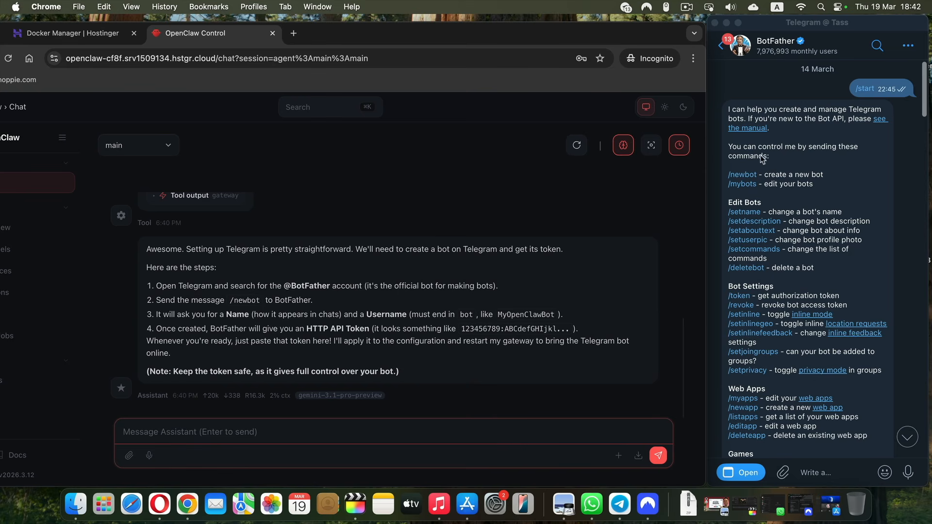
# - Switch to Telegram and create a new bot with BotFather, giving it a display name and a username ending in _bot
pyautogui.click(742, 176)
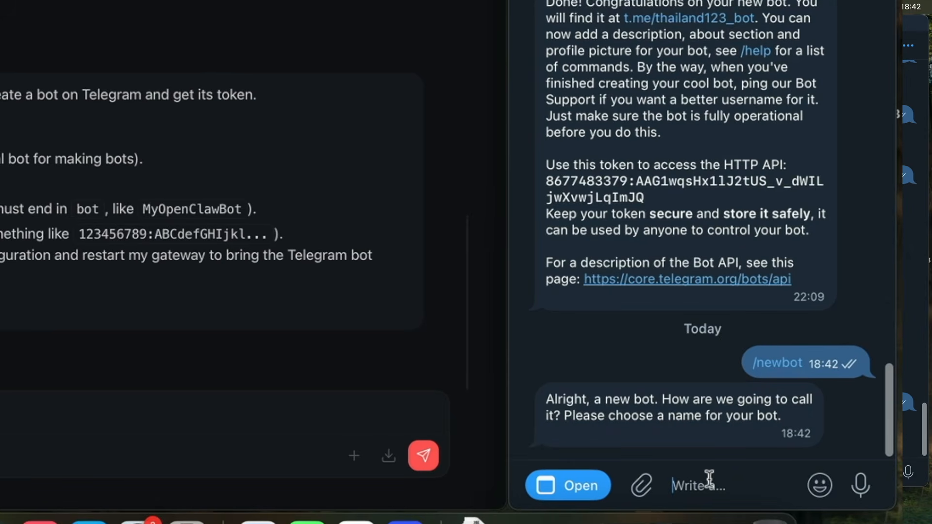
pyautogui.write('darrelwilson')
pyautogui.press('Return')
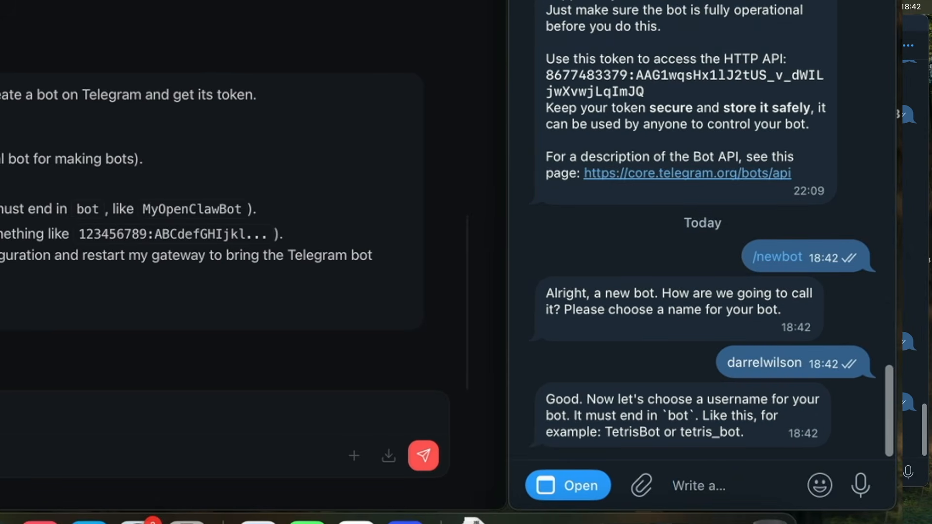
pyautogui.write('darrelwi')
pyautogui.write('l')
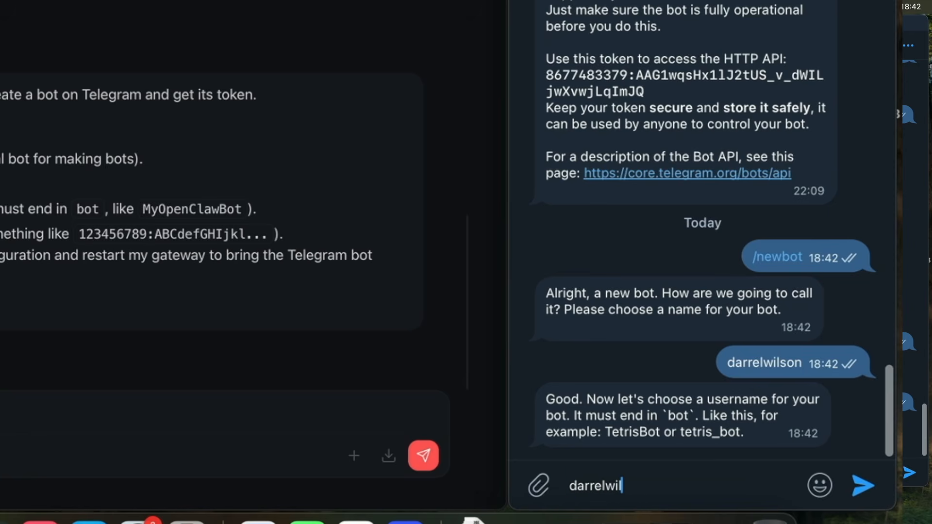
pyautogui.write('son_bot')
pyautogui.press('Return')
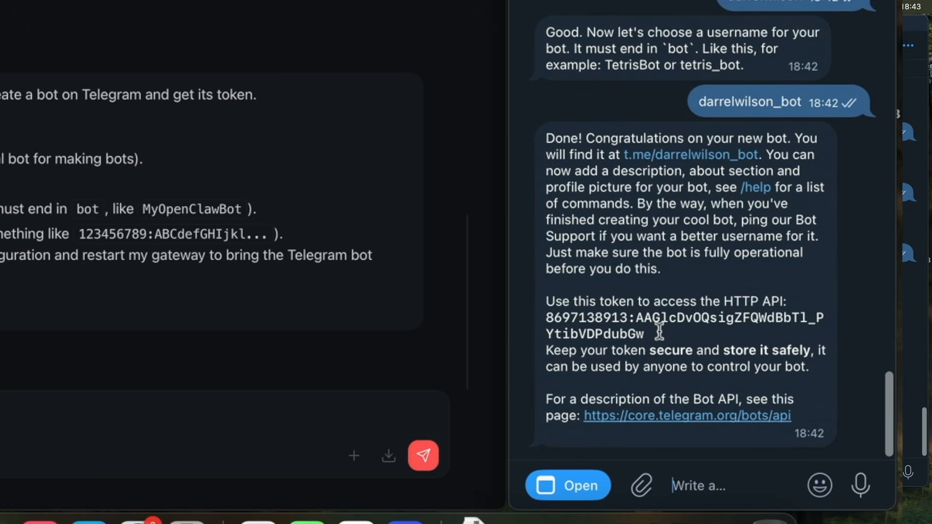
# - Copy the new bot's HTTP API token and send it in the OpenClaw chat, introduced by "this is the api token:"
pyautogui.click(636, 334)
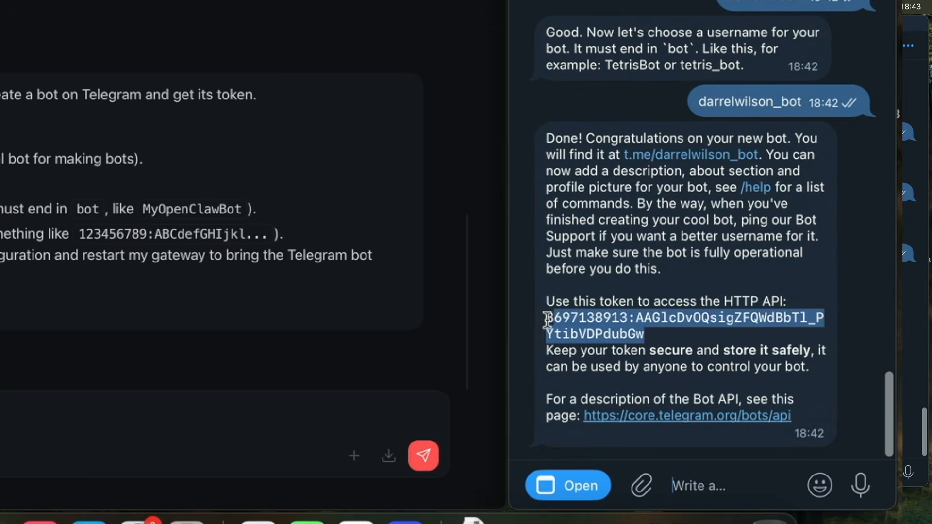
pyautogui.rightClick(582, 333)
pyautogui.click(658, 320)
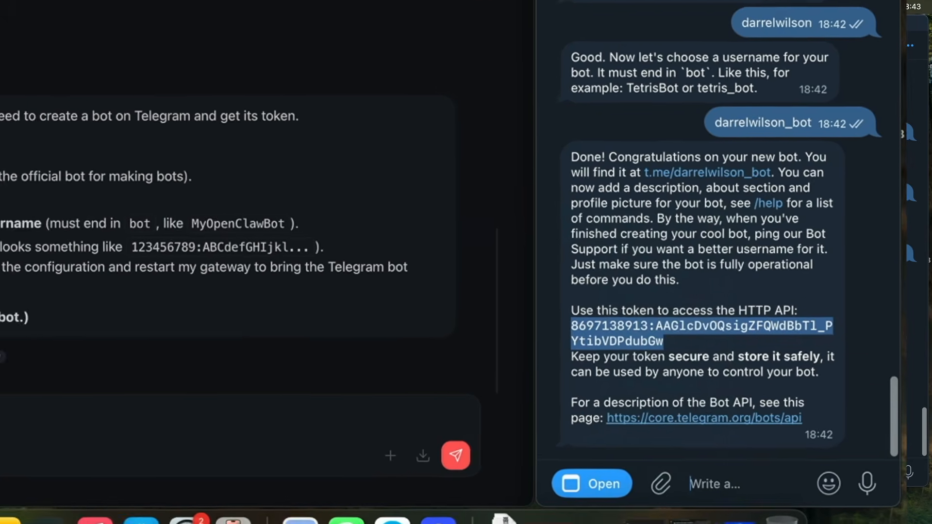
pyautogui.click(96, 425)
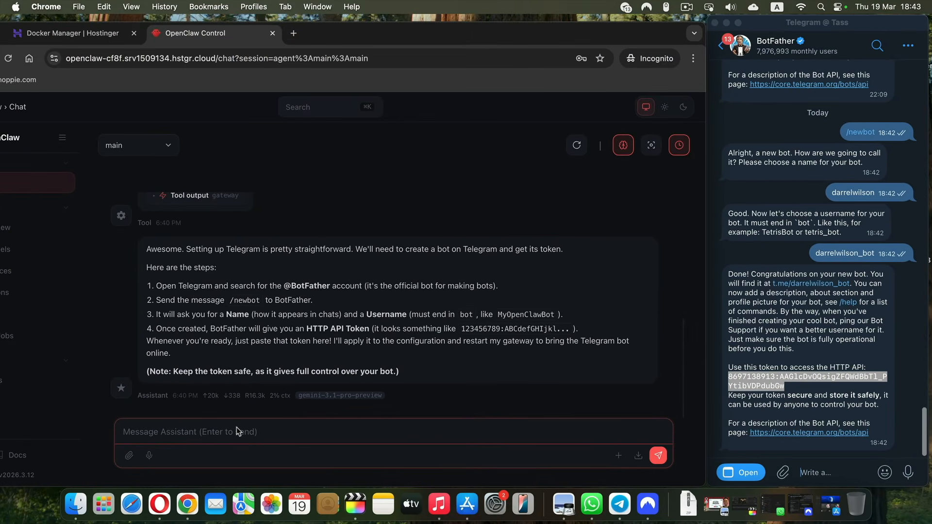
pyautogui.write('this is the api token')
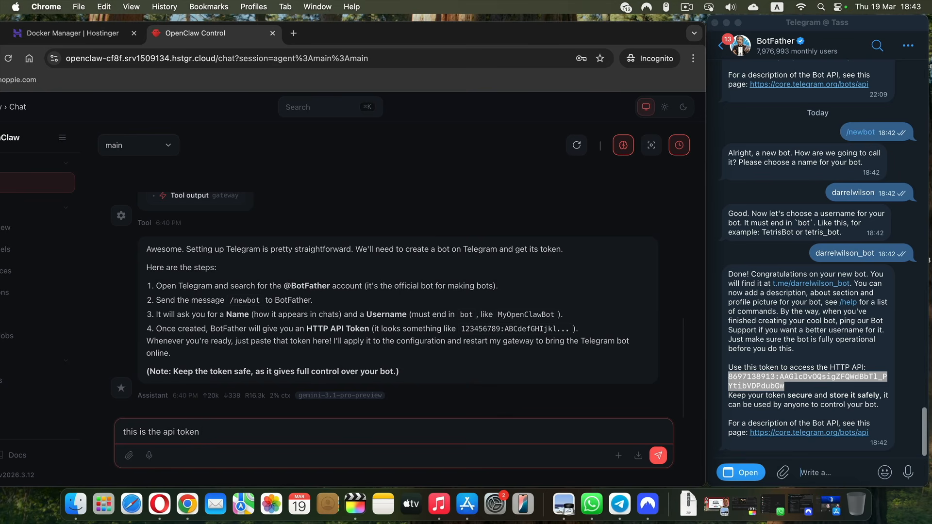
pyautogui.write(':')
pyautogui.rightClick(220, 429)
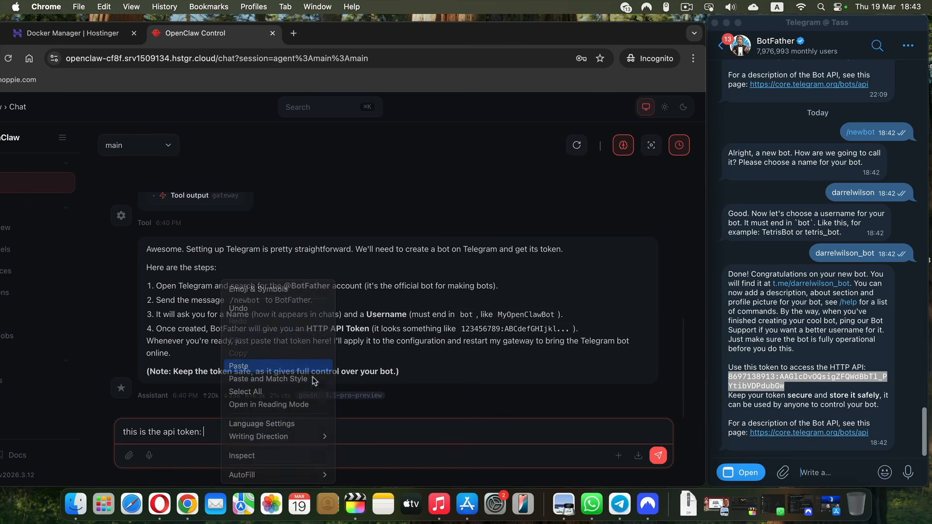
pyautogui.click(239, 364)
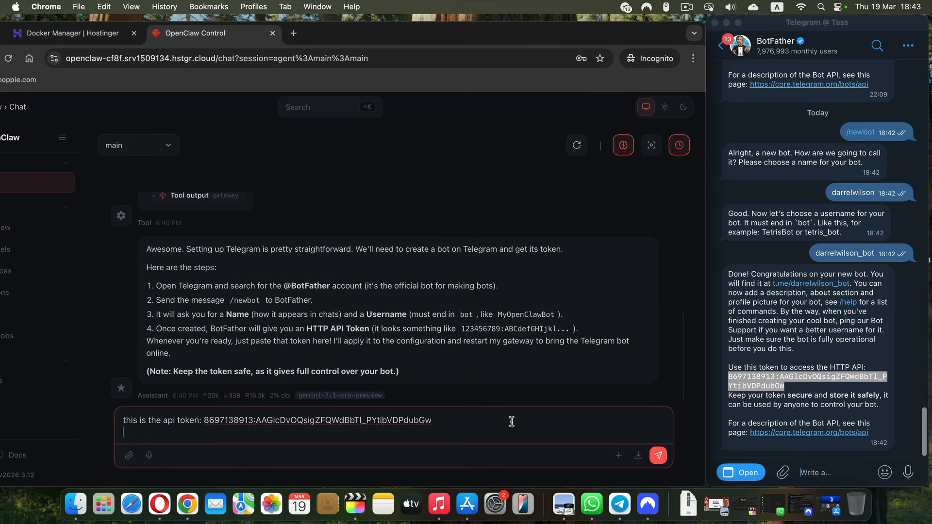
pyautogui.click(659, 455)
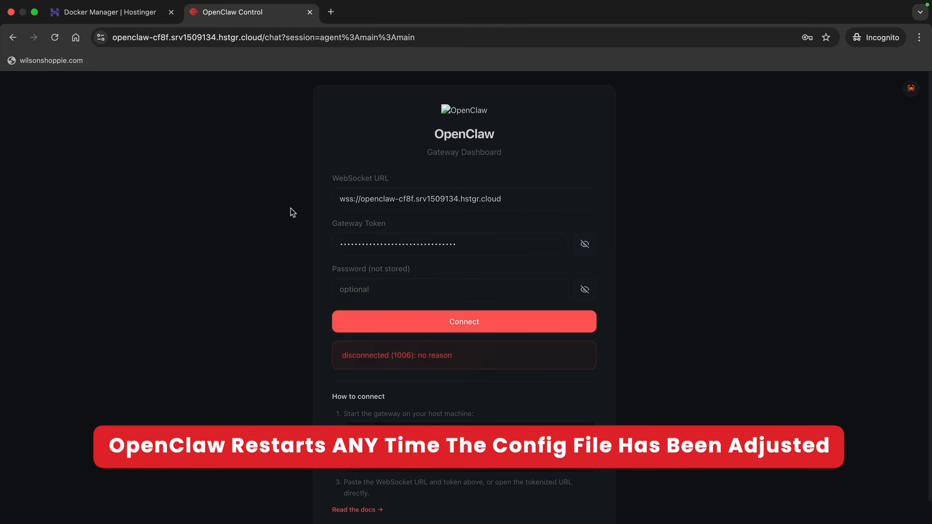
# - Close the disconnected OpenClaw page, reopen the openclaw-cf8f project from Docker Manager, log in with the gateway token and read the assistant's latest reply
pyautogui.click(310, 12)
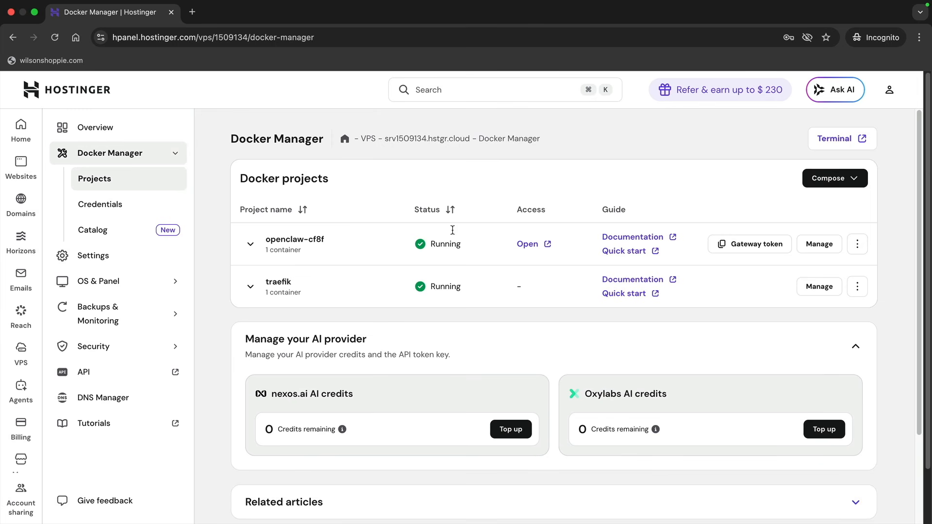
pyautogui.click(533, 245)
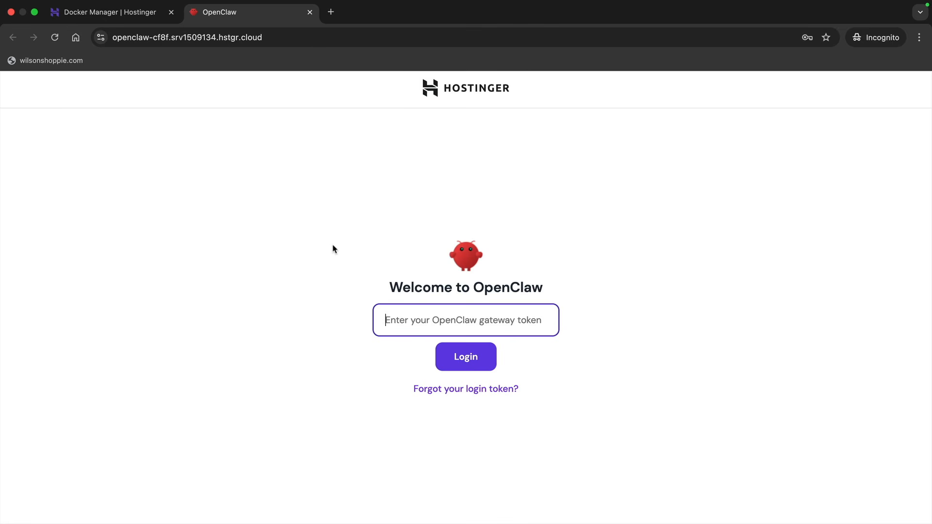
pyautogui.press('super+v')
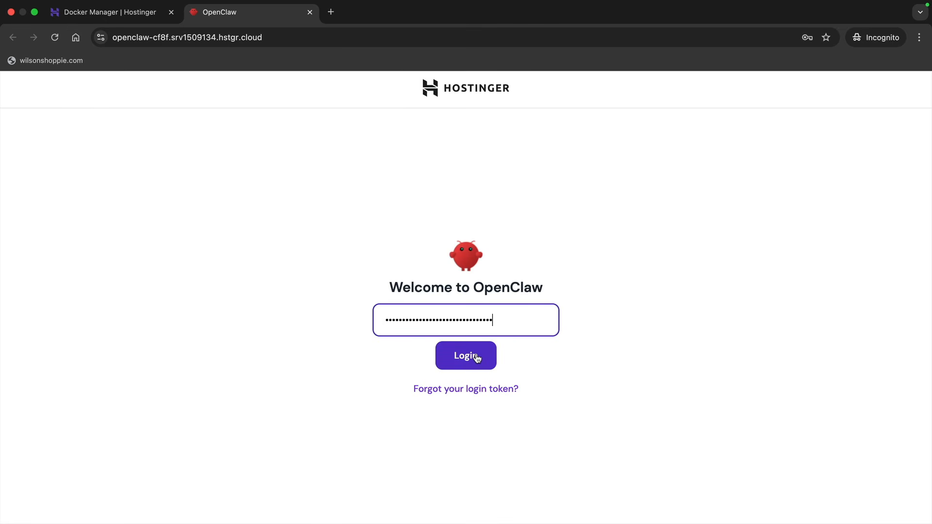
pyautogui.click(477, 358)
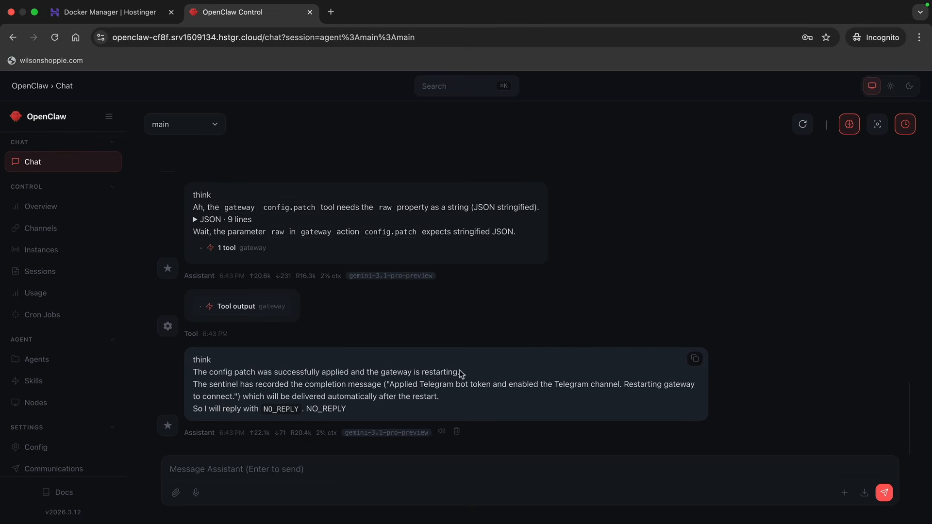
pyautogui.moveTo(464, 374); pyautogui.dragTo(254, 372)
pyautogui.click(191, 371)
# - Copy the new bot's entire reply to /start from Telegram, including the pairing code, and send it to the assistant in the OpenClaw chat
pyautogui.press('super+f')
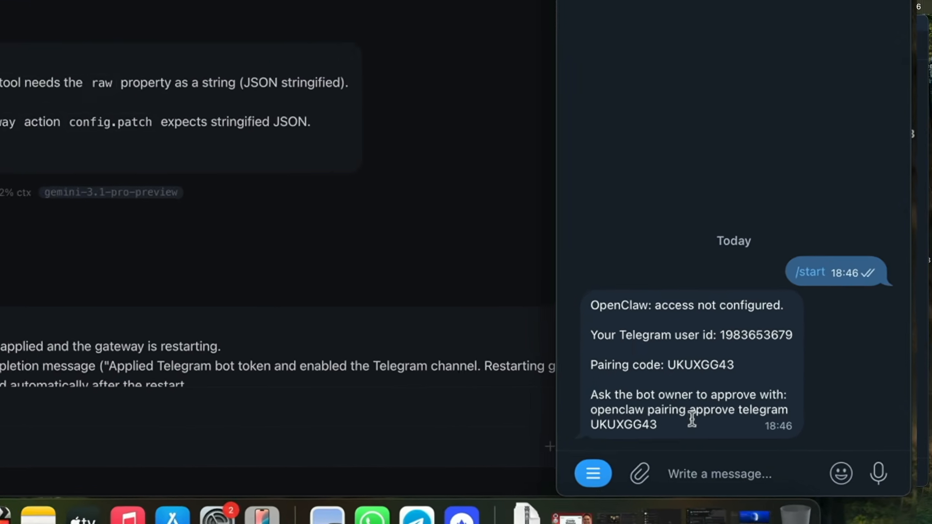
pyautogui.moveTo(657, 425); pyautogui.dragTo(549, 291)
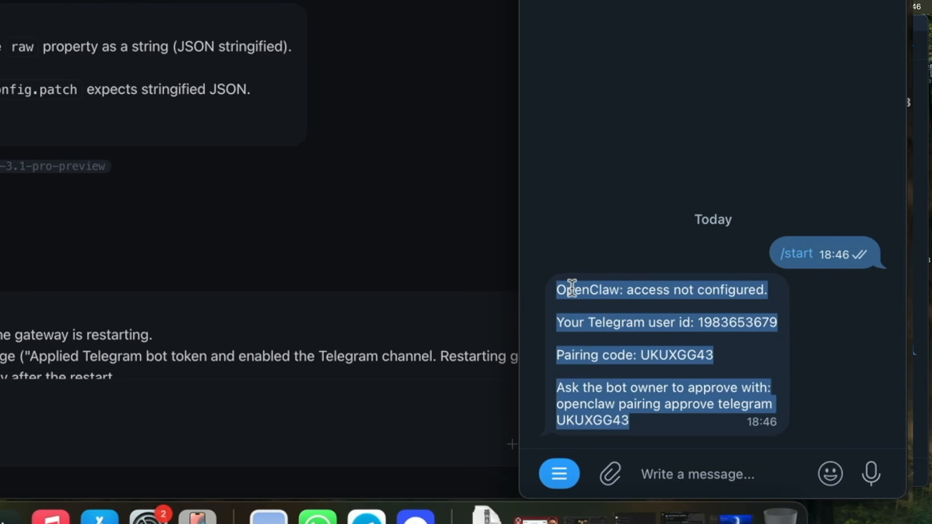
pyautogui.rightClick(590, 289)
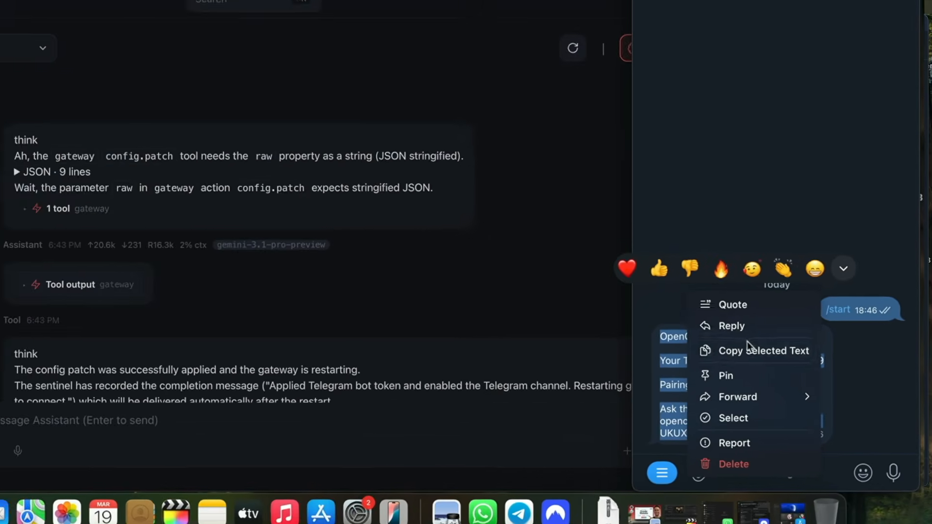
pyautogui.click(671, 311)
pyautogui.click(249, 433)
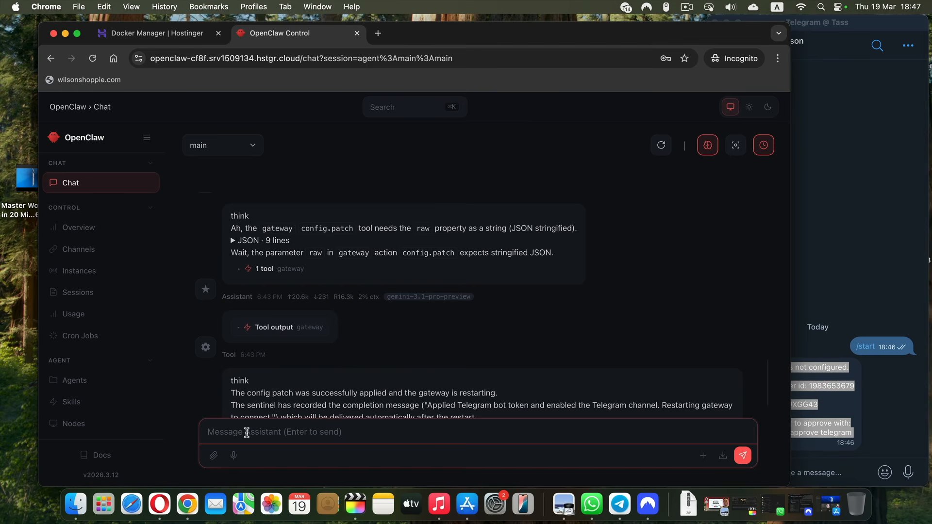
pyautogui.press('super+v')
pyautogui.click(222, 369)
pyautogui.scroll(-3, 317, 399)
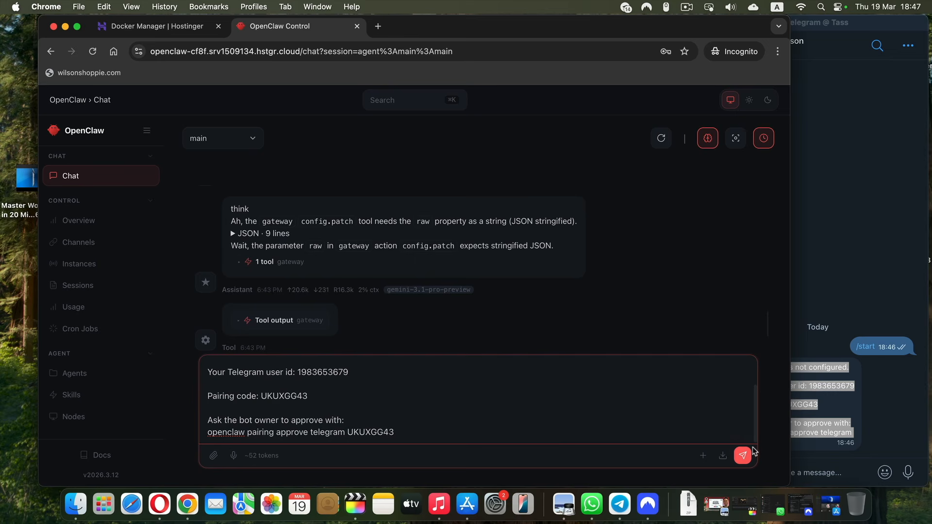
pyautogui.click(741, 457)
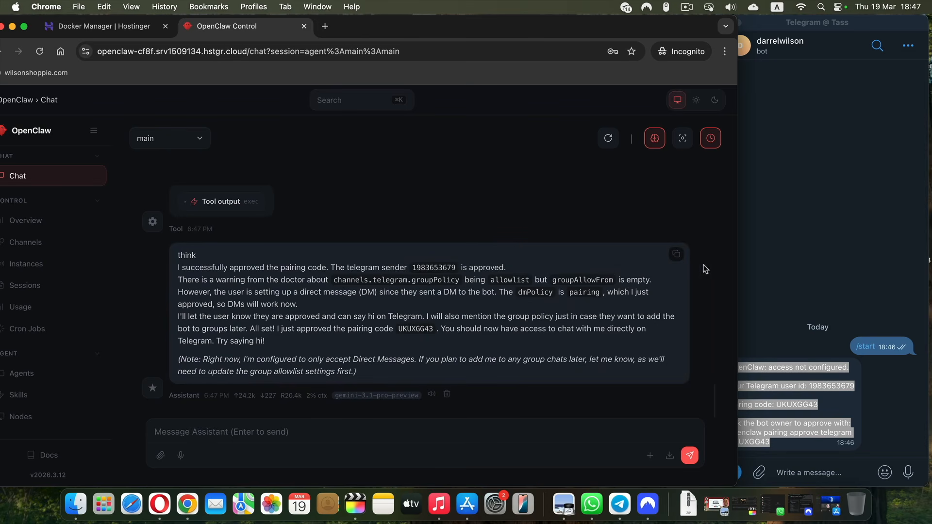
# - Switch to the bot's Telegram chat and send it the message "hello"
pyautogui.click(773, 264)
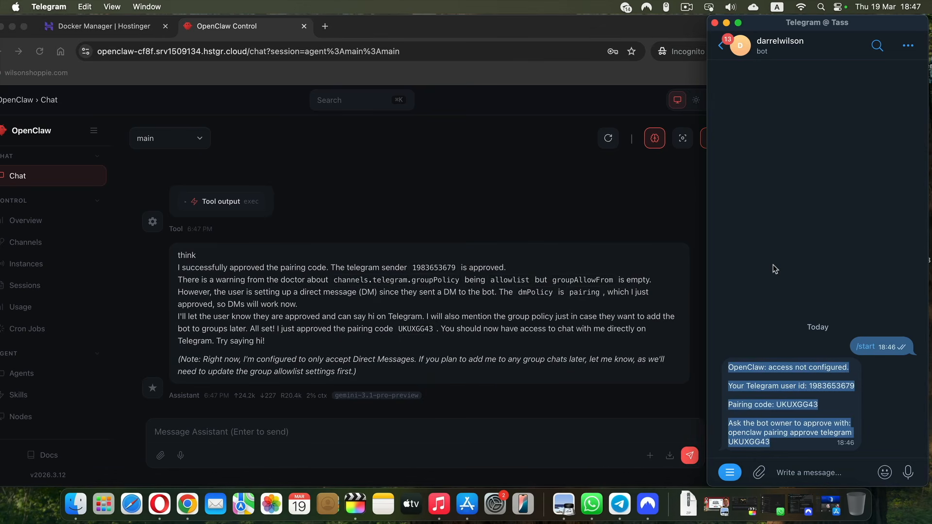
pyautogui.click(804, 471)
pyautogui.write('hello')
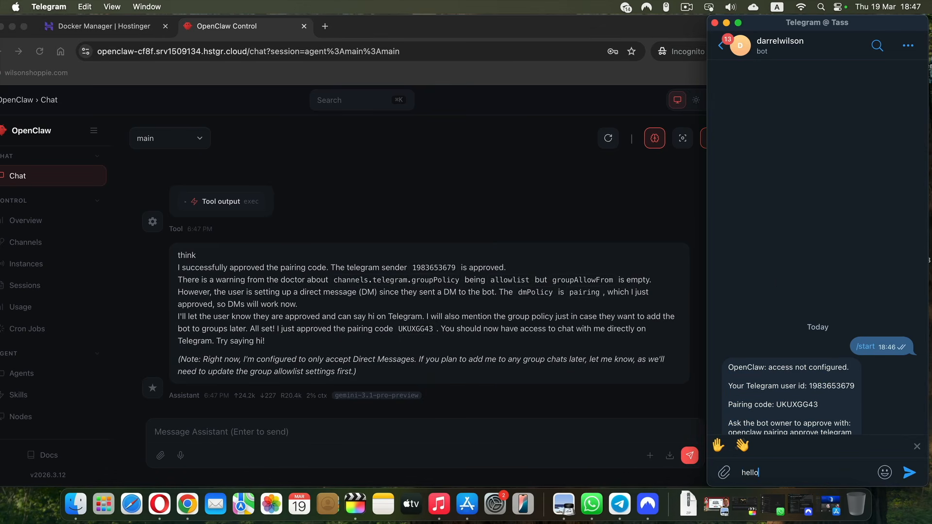
pyautogui.press('Return')
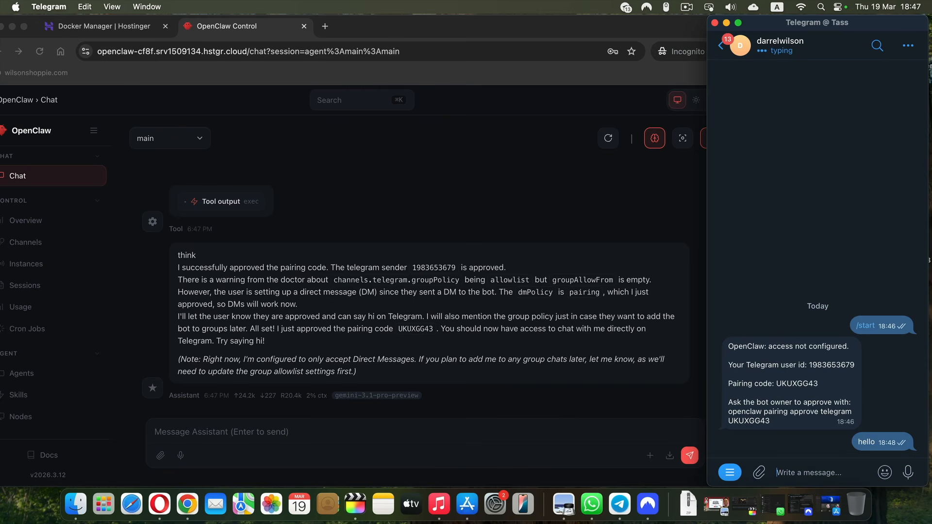